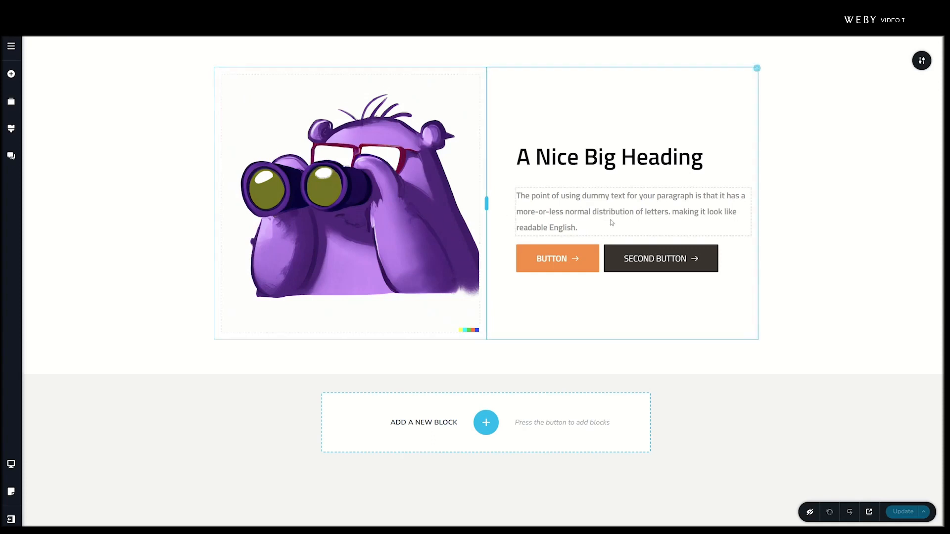
# - Preview the page layout in tablet and mobile views, and return to the desktop view
pyautogui.click(13, 464)
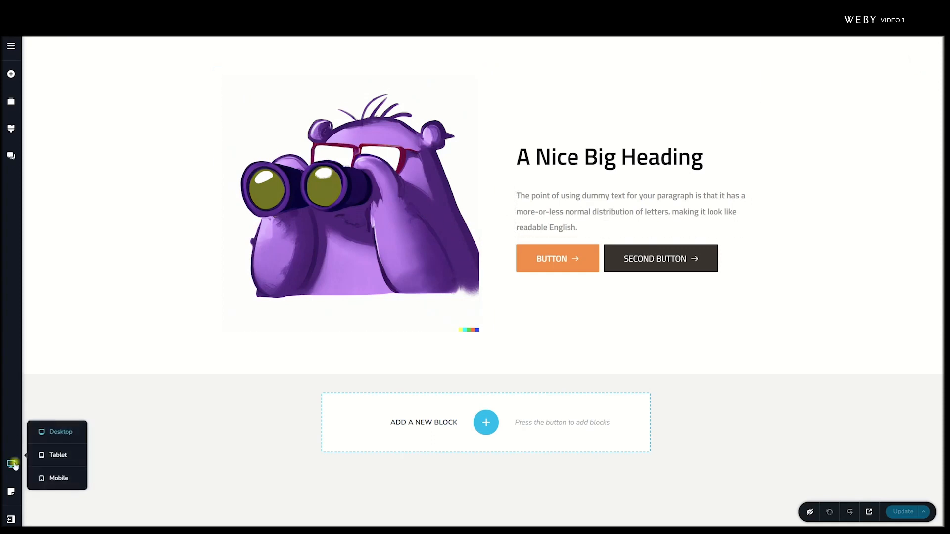
pyautogui.click(61, 457)
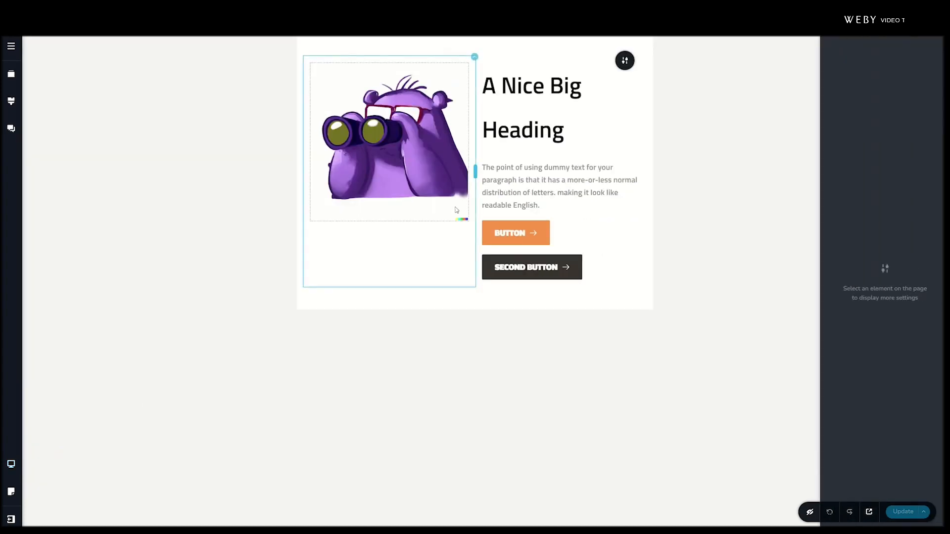
pyautogui.click(13, 466)
pyautogui.click(58, 478)
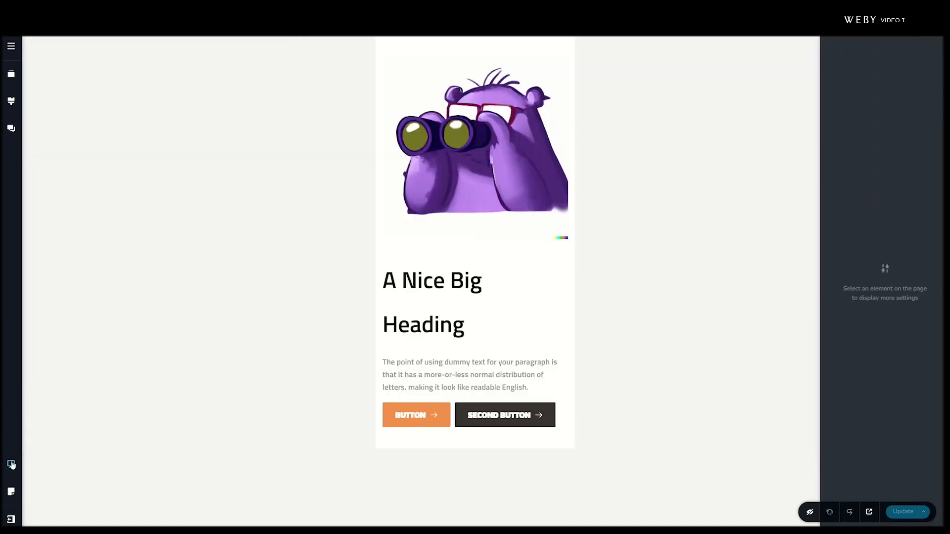
pyautogui.click(12, 466)
pyautogui.click(52, 442)
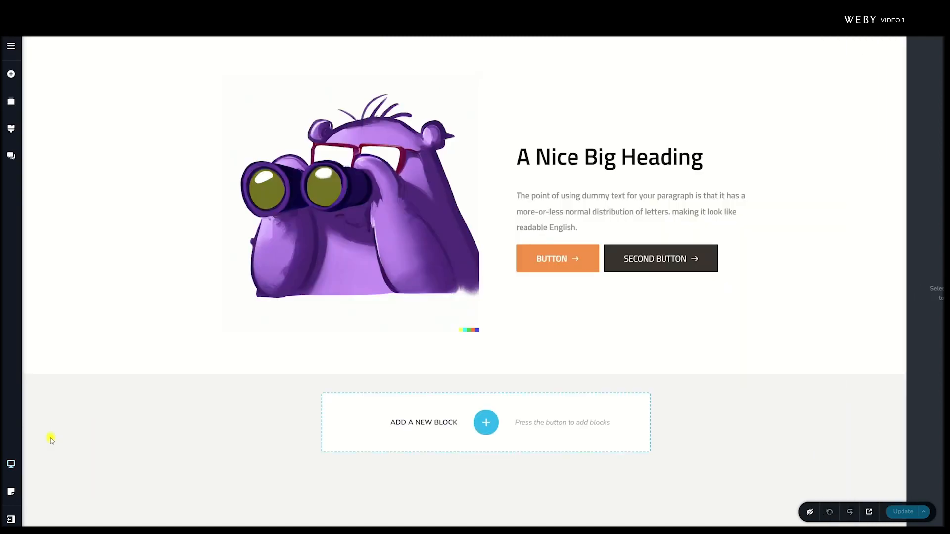
# - Compare the heading's editing options in the desktop, tablet and mobile views, and return to the desktop view
pyautogui.click(567, 160)
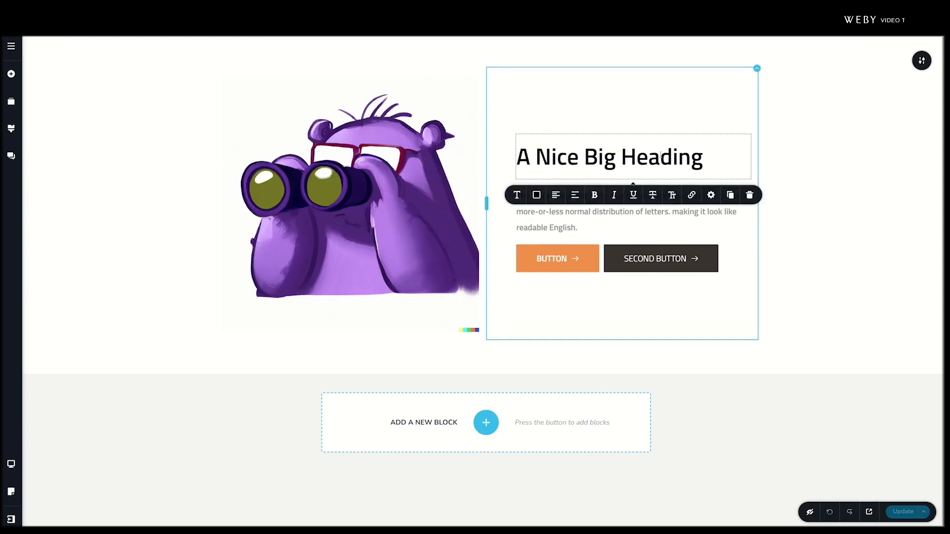
pyautogui.click(11, 464)
pyautogui.click(59, 474)
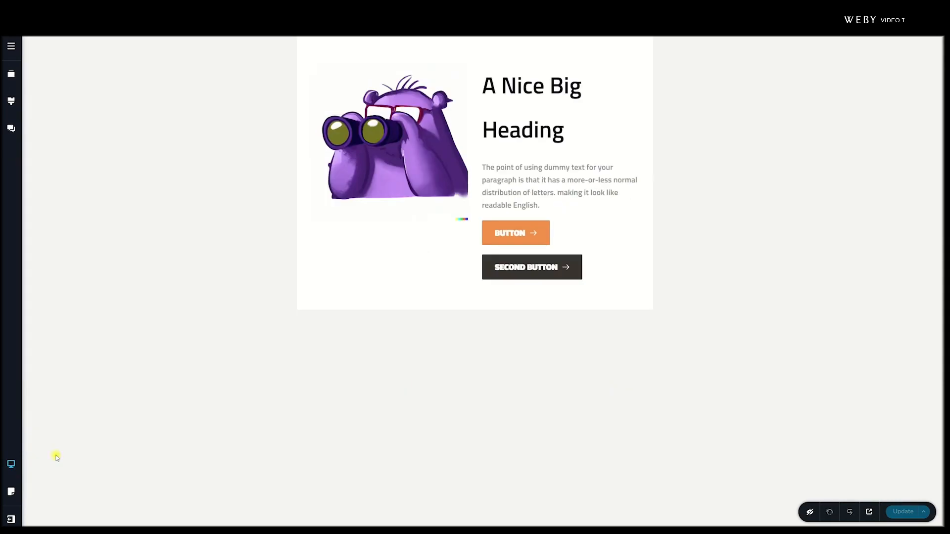
pyautogui.click(541, 88)
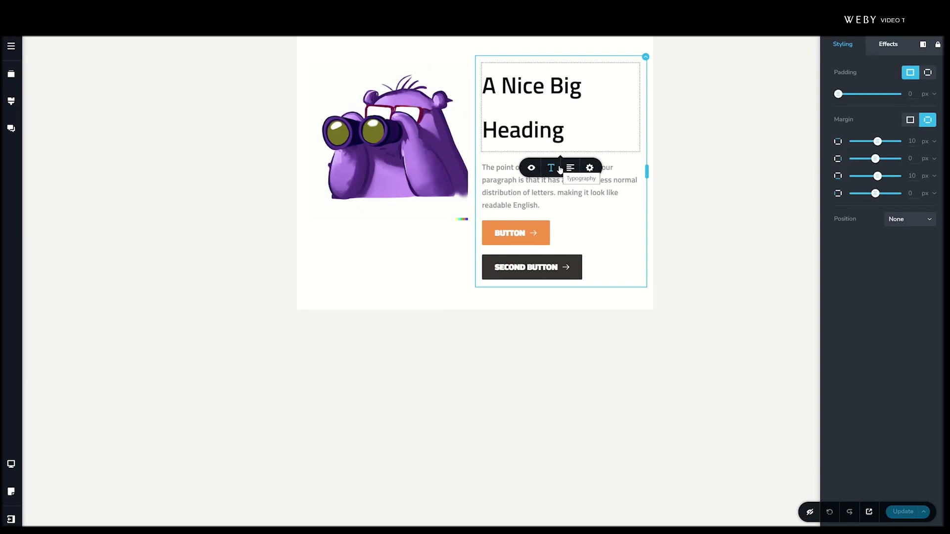
pyautogui.click(11, 464)
pyautogui.click(59, 478)
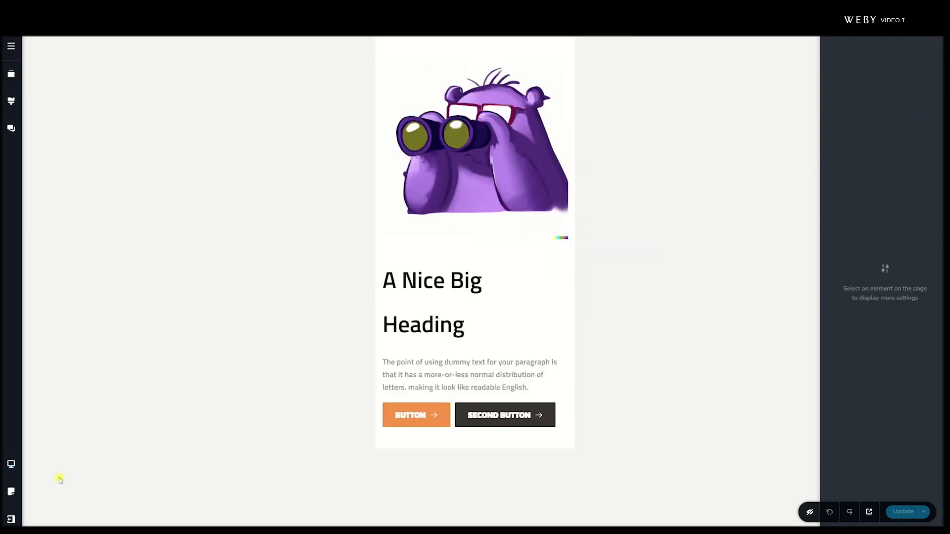
pyautogui.click(429, 277)
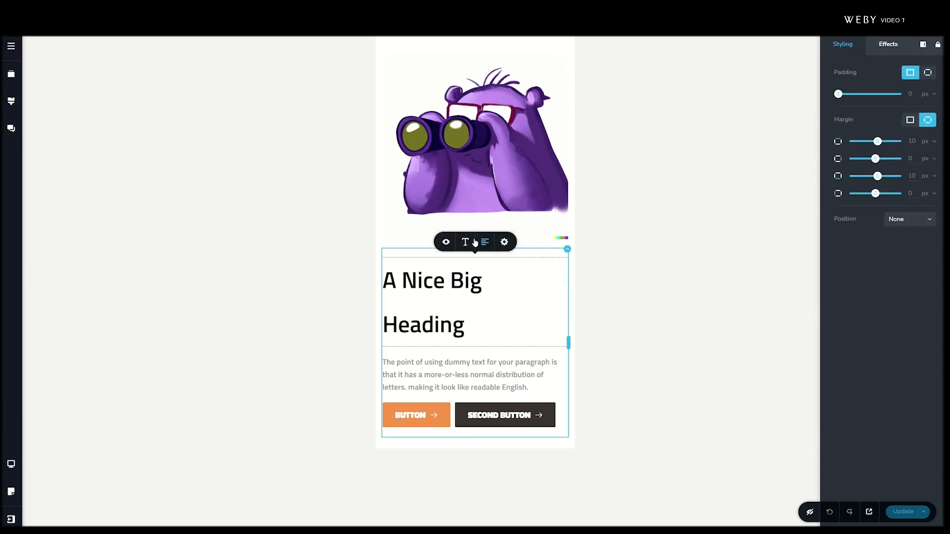
pyautogui.click(11, 464)
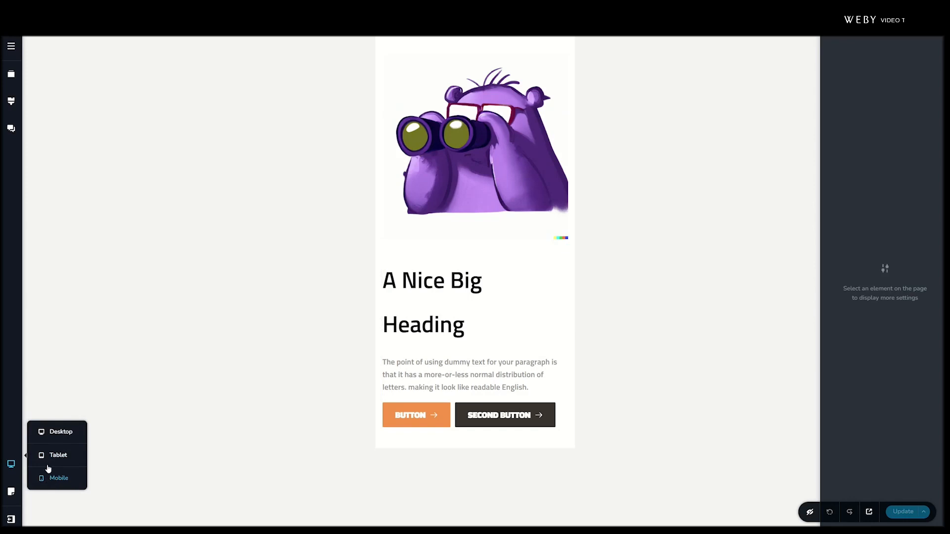
pyautogui.click(54, 433)
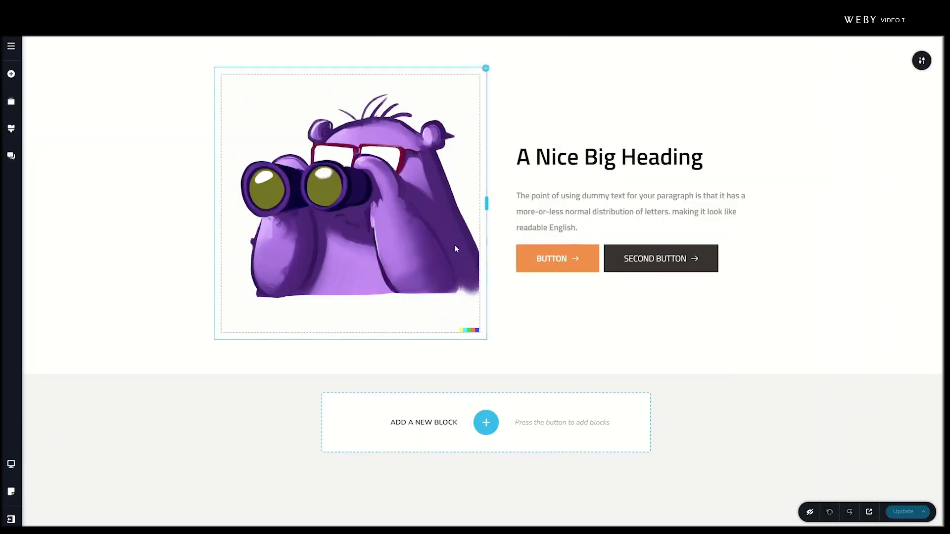
# - In tablet view, set the orange button's font size to 16 px
pyautogui.click(554, 255)
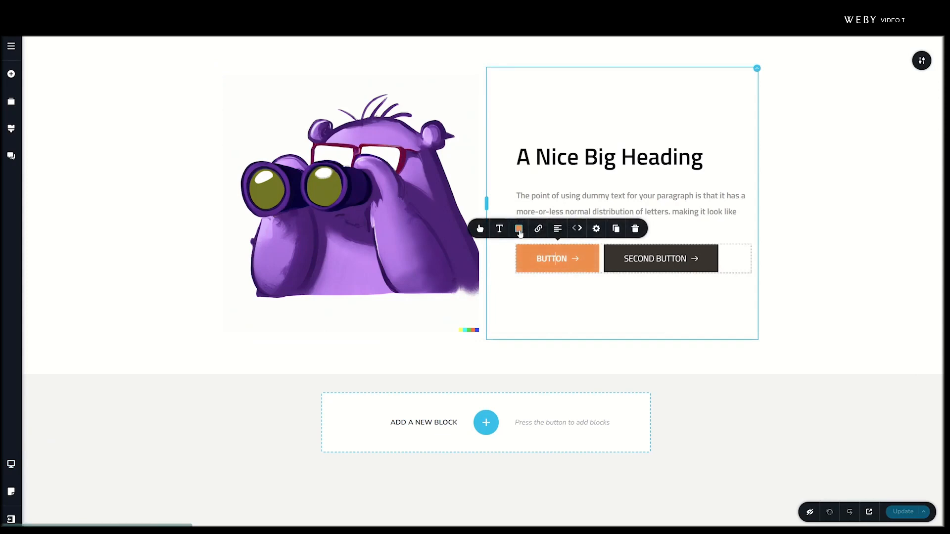
pyautogui.click(11, 464)
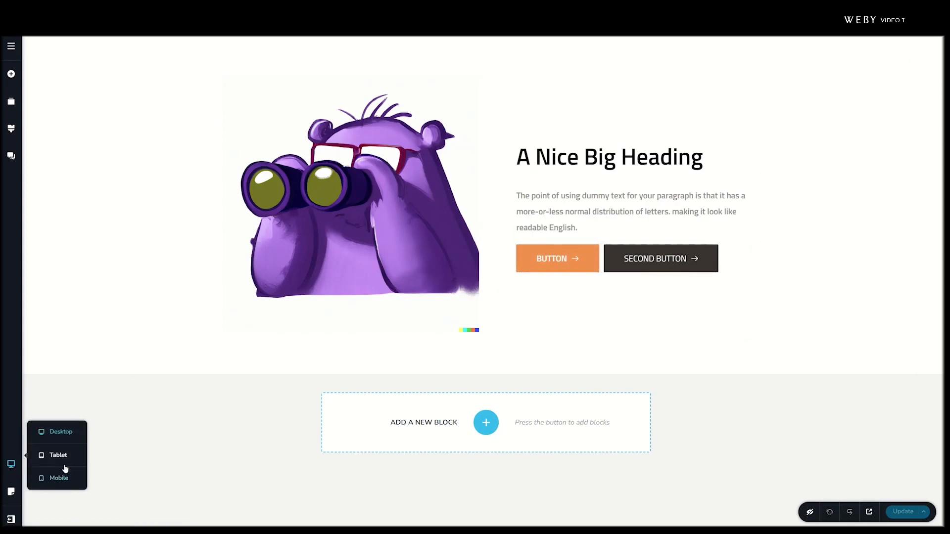
pyautogui.click(60, 453)
pyautogui.click(511, 232)
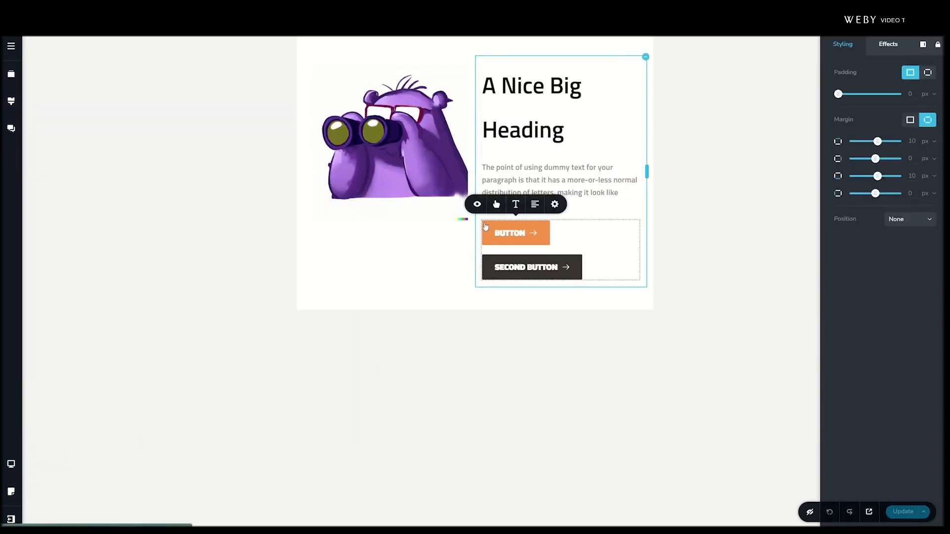
pyautogui.click(497, 205)
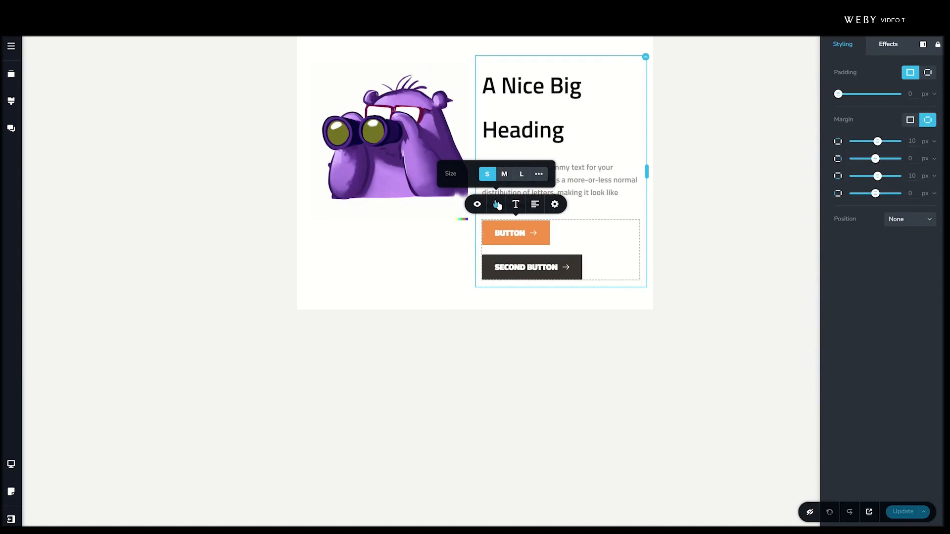
pyautogui.click(515, 203)
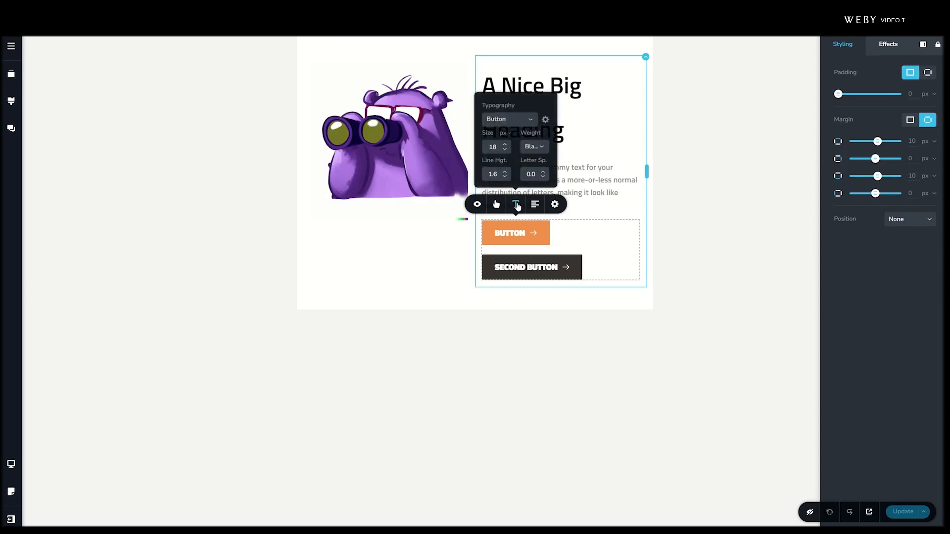
pyautogui.click(505, 150)
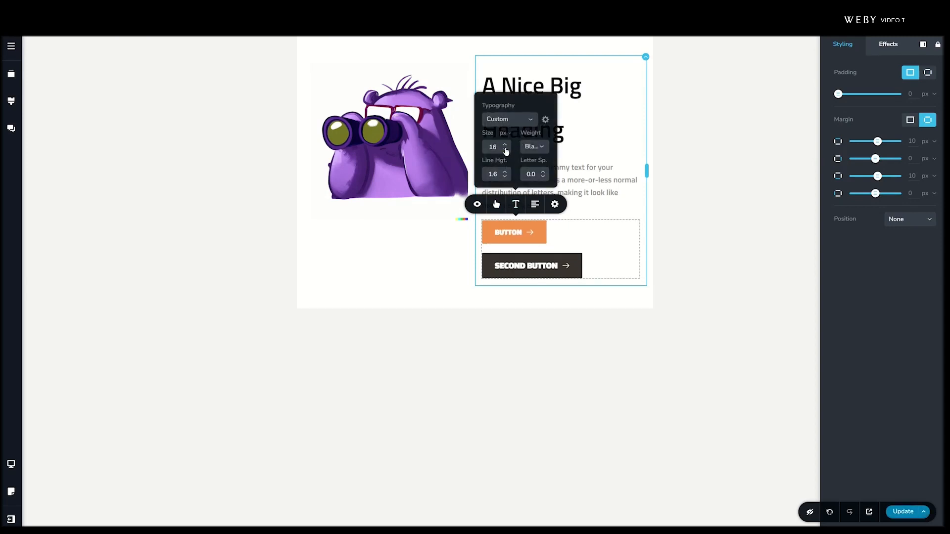
pyautogui.click(505, 150)
# - Set the dark second button's font size to 16 px in tablet view
pyautogui.click(516, 275)
pyautogui.click(531, 237)
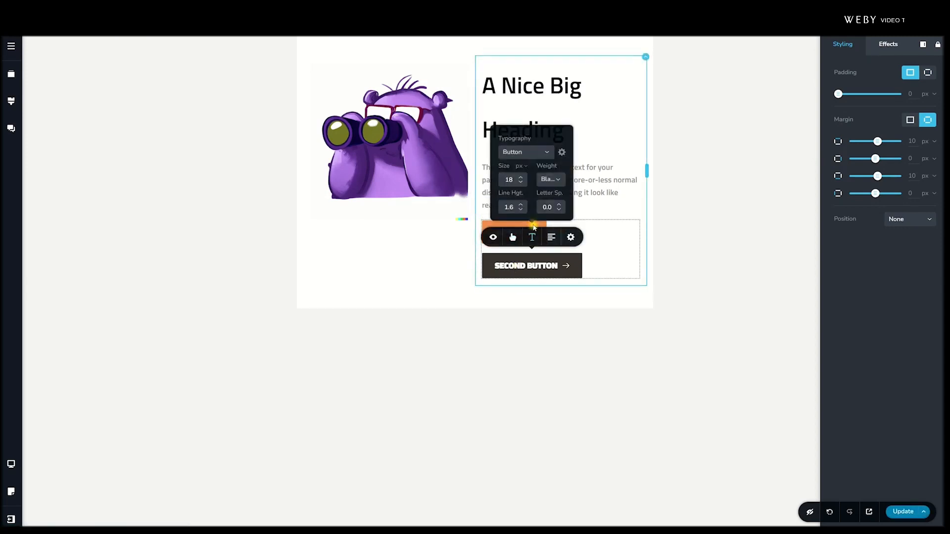
pyautogui.click(522, 182)
pyautogui.click(522, 182)
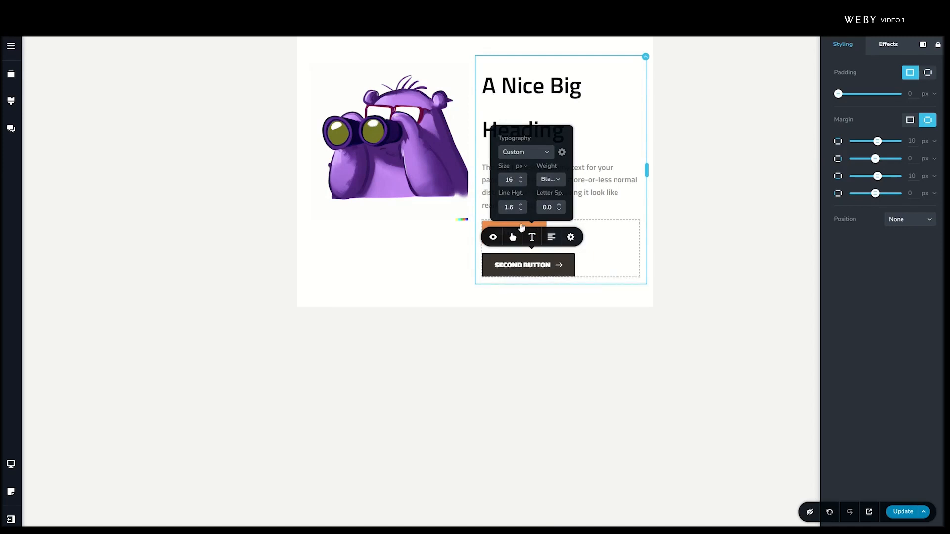
# - Give the orange button a custom size with a width of 19 px in tablet view
pyautogui.click(497, 227)
pyautogui.click(495, 204)
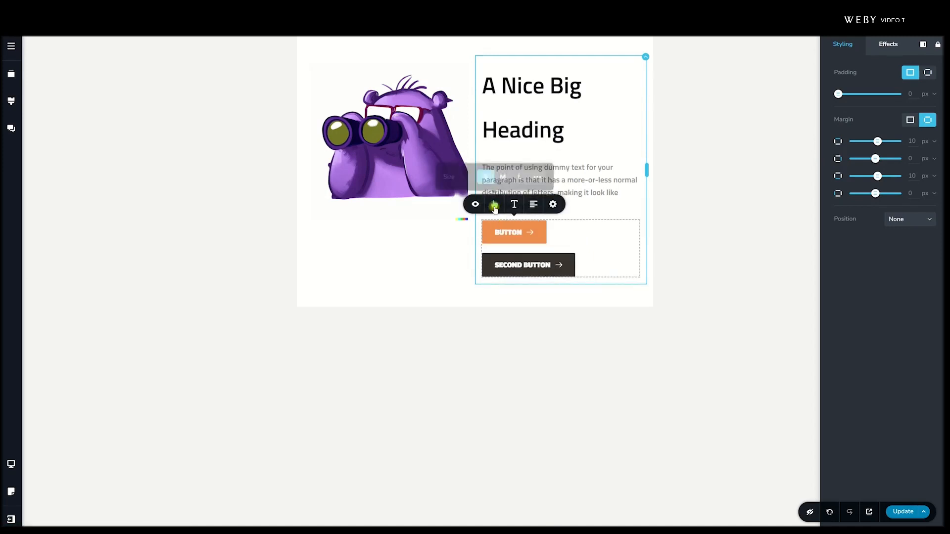
pyautogui.click(537, 174)
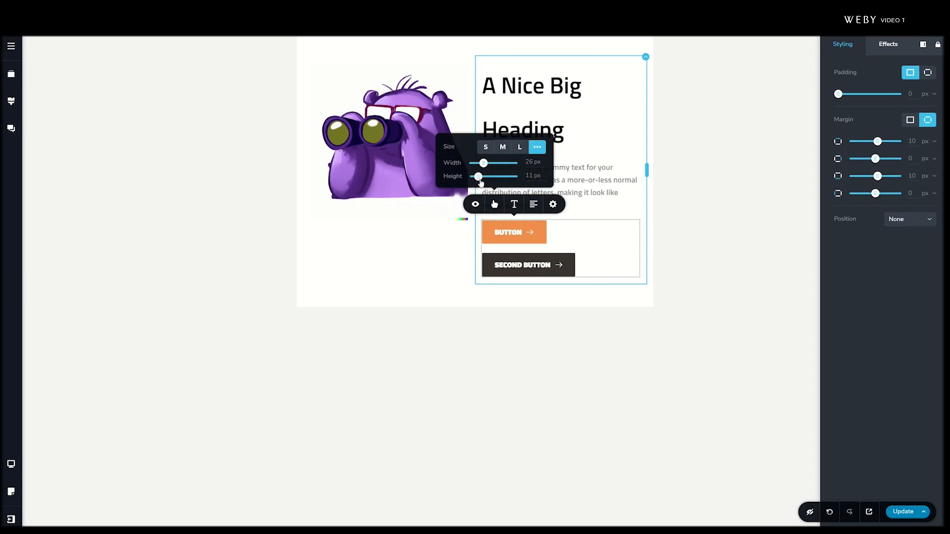
pyautogui.moveTo(484, 164); pyautogui.dragTo(481, 164)
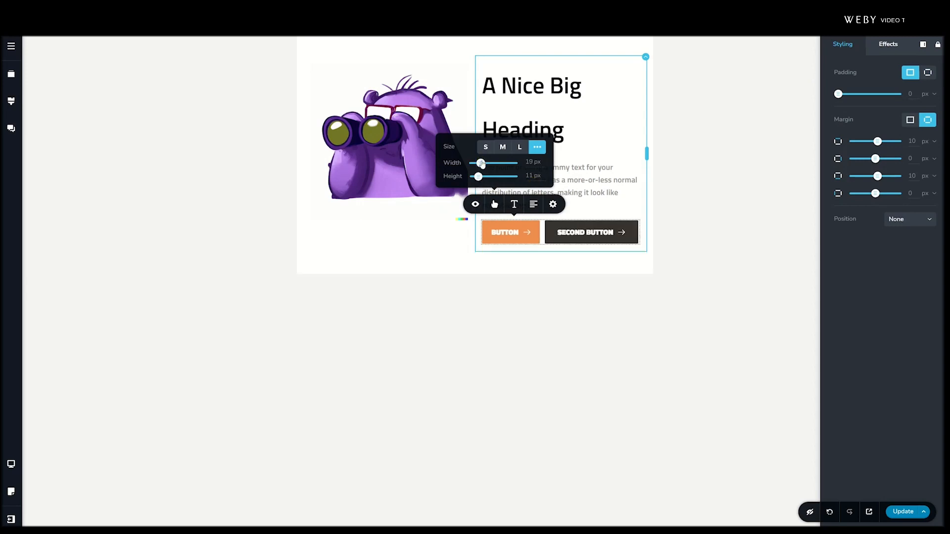
# - Give the dark second button a custom width of 19 px in tablet view, and return to the desktop view
pyautogui.click(603, 235)
pyautogui.click(571, 204)
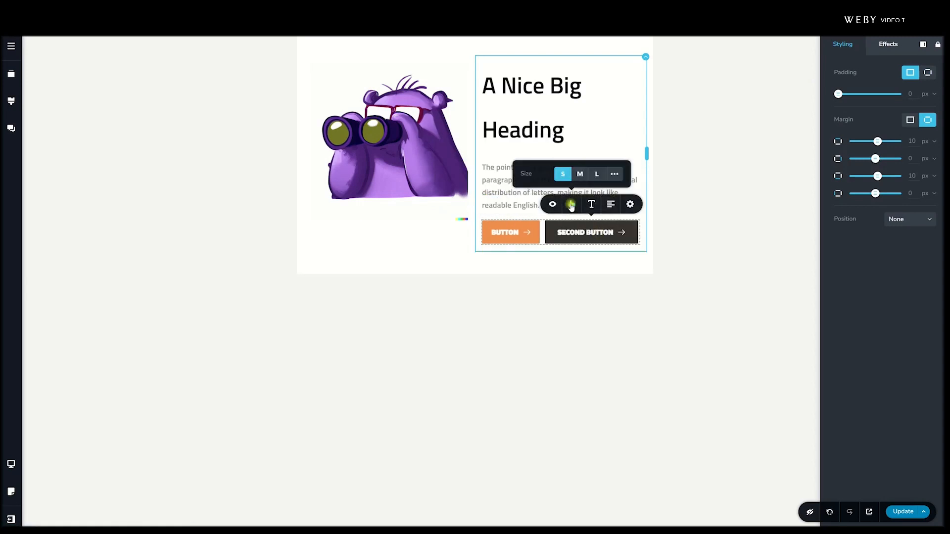
pyautogui.click(614, 174)
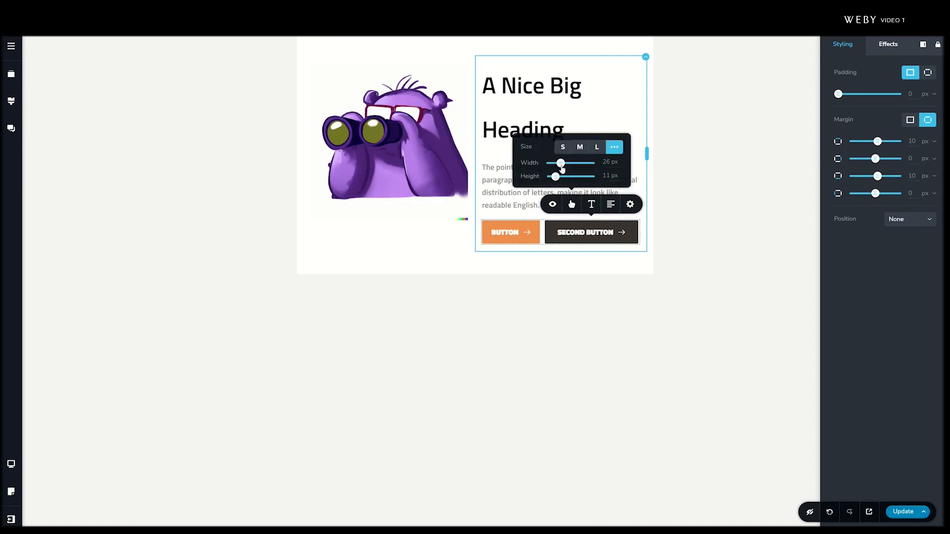
pyautogui.moveTo(560, 165); pyautogui.dragTo(558, 163)
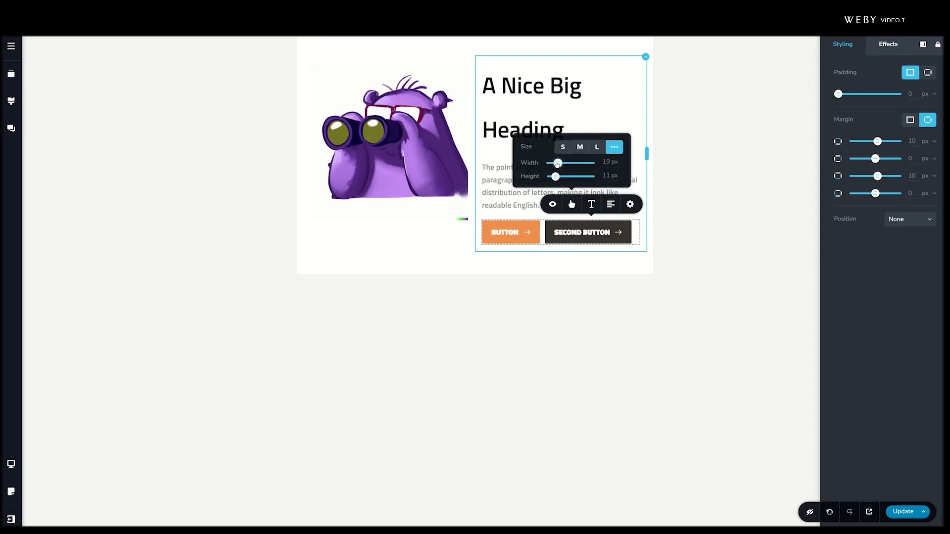
pyautogui.click(635, 189)
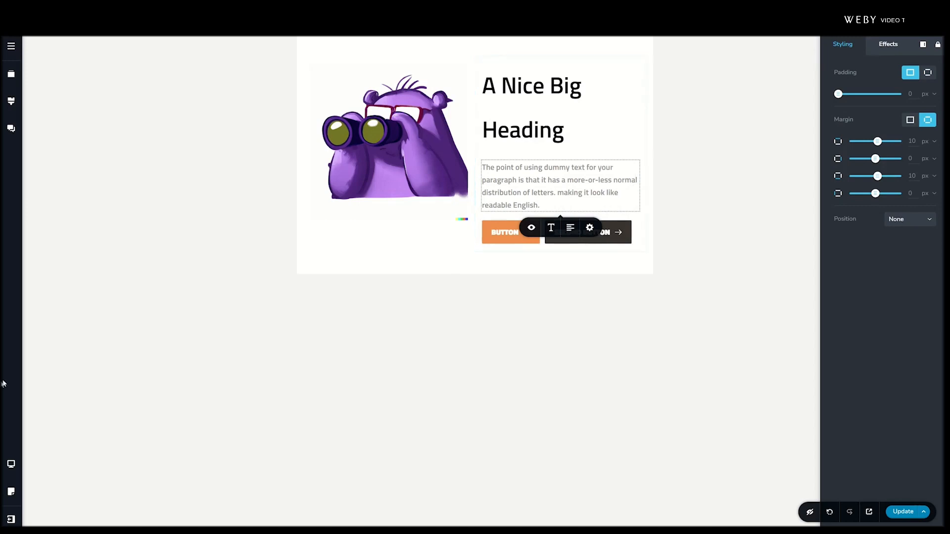
pyautogui.click(20, 463)
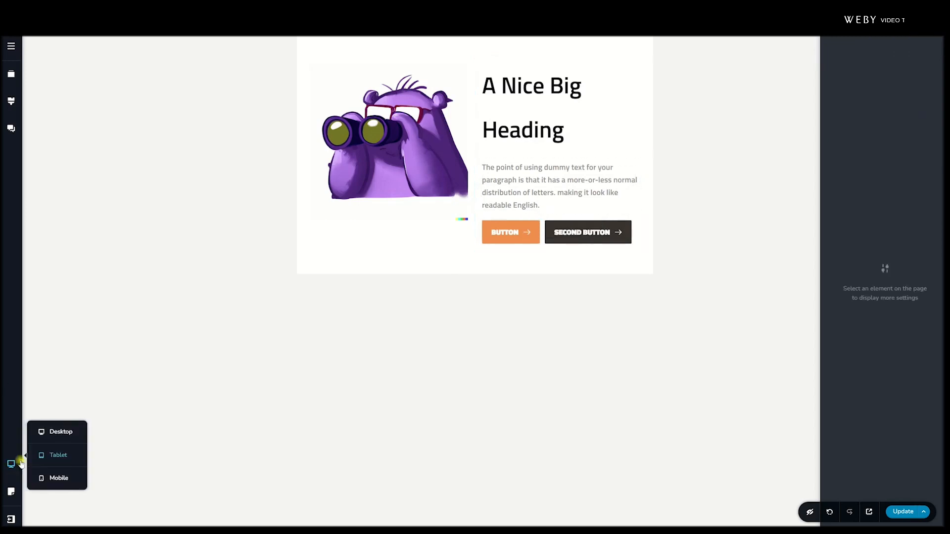
pyautogui.click(51, 432)
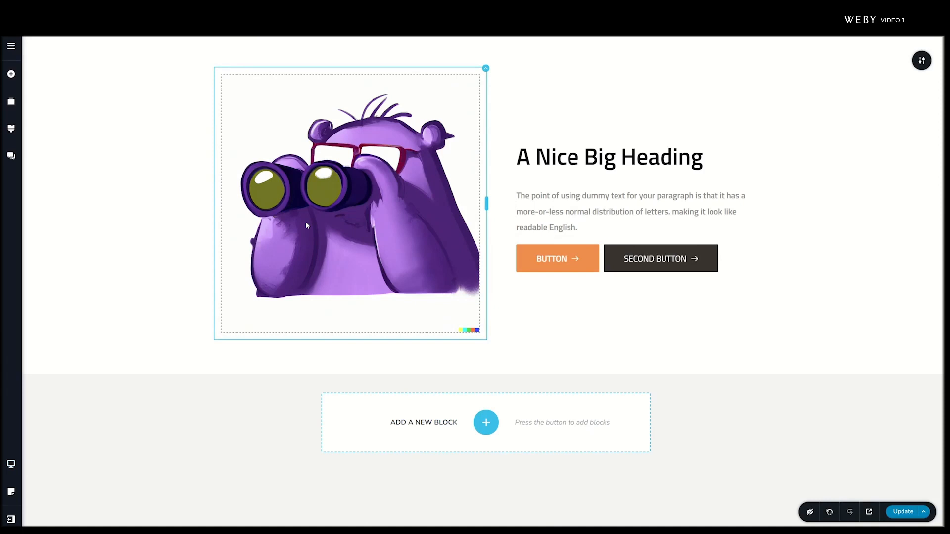
# - In tablet view, narrow the image column to about 32.1 % width and widen the text column until the heading fits on one line
pyautogui.click(10, 464)
pyautogui.click(43, 460)
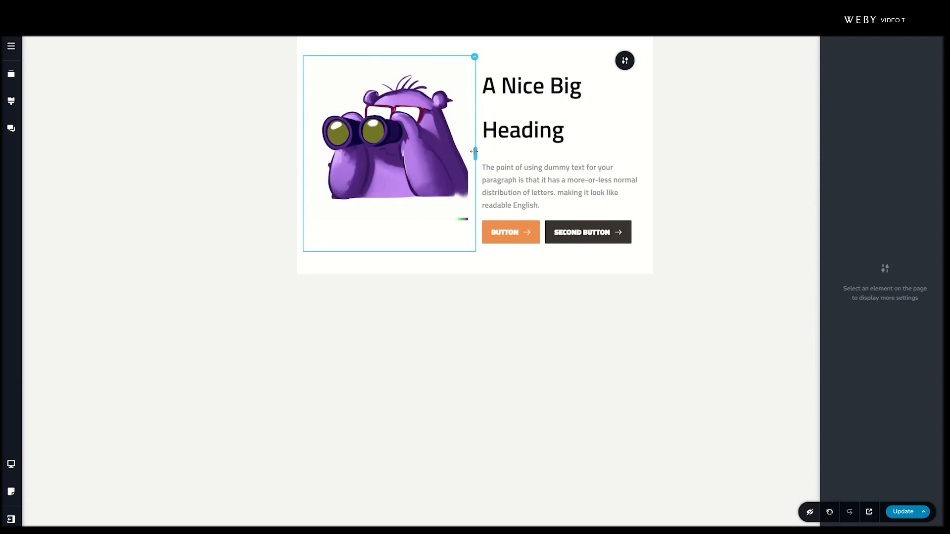
pyautogui.moveTo(474, 152); pyautogui.dragTo(411, 150)
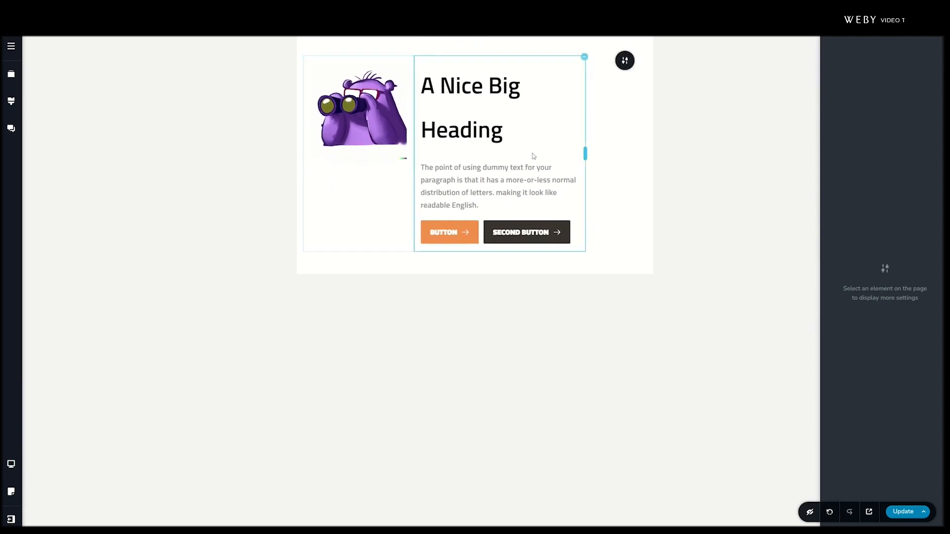
pyautogui.moveTo(584, 152); pyautogui.dragTo(627, 153)
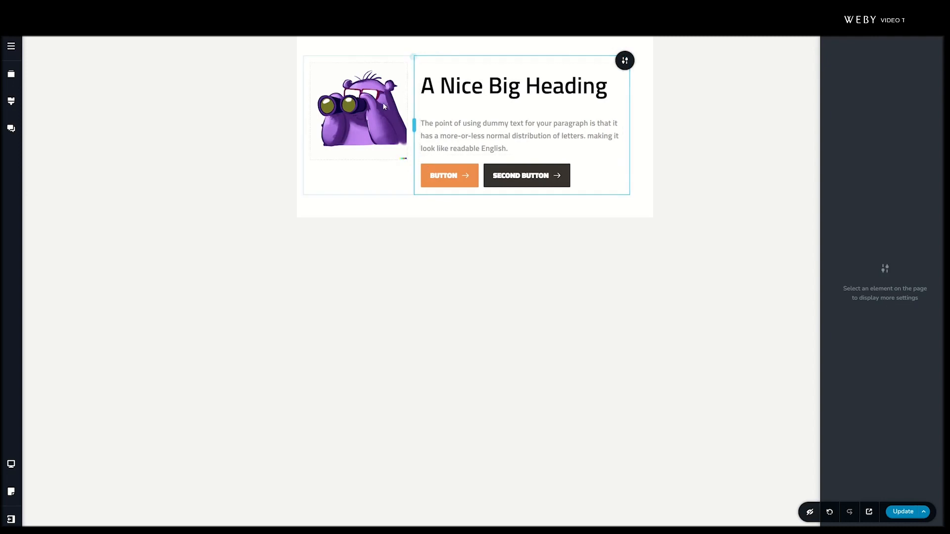
# - Vertically centre the content of the image column in tablet view, and return to the desktop view
pyautogui.click(413, 57)
pyautogui.click(451, 79)
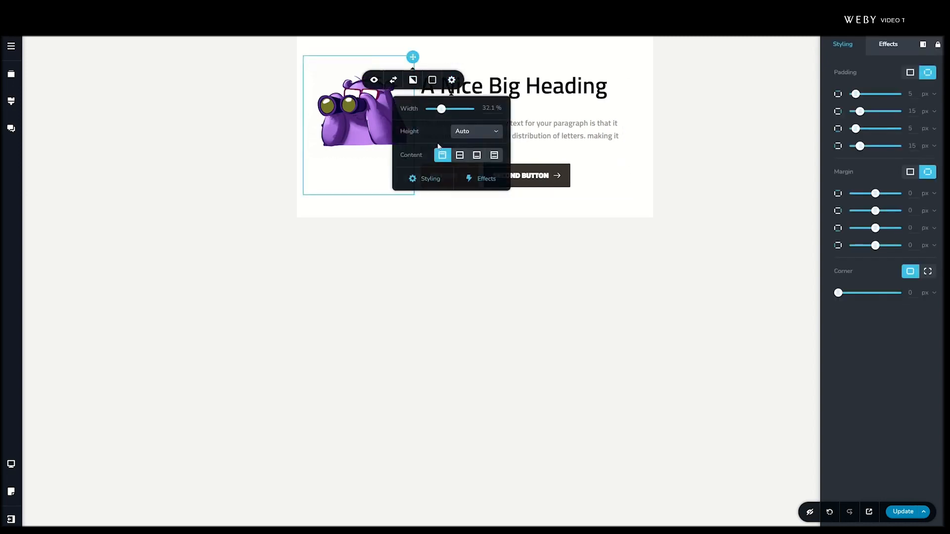
pyautogui.click(460, 156)
pyautogui.click(660, 201)
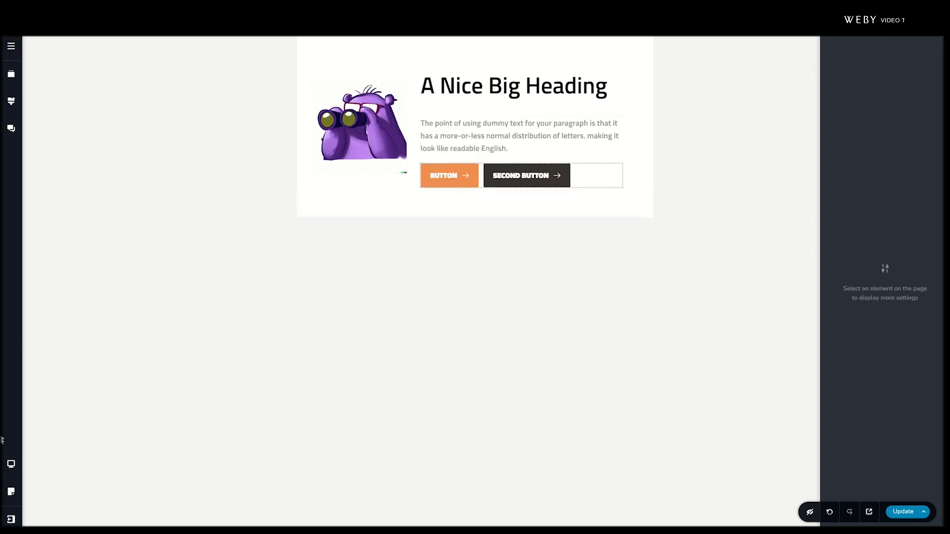
pyautogui.click(12, 465)
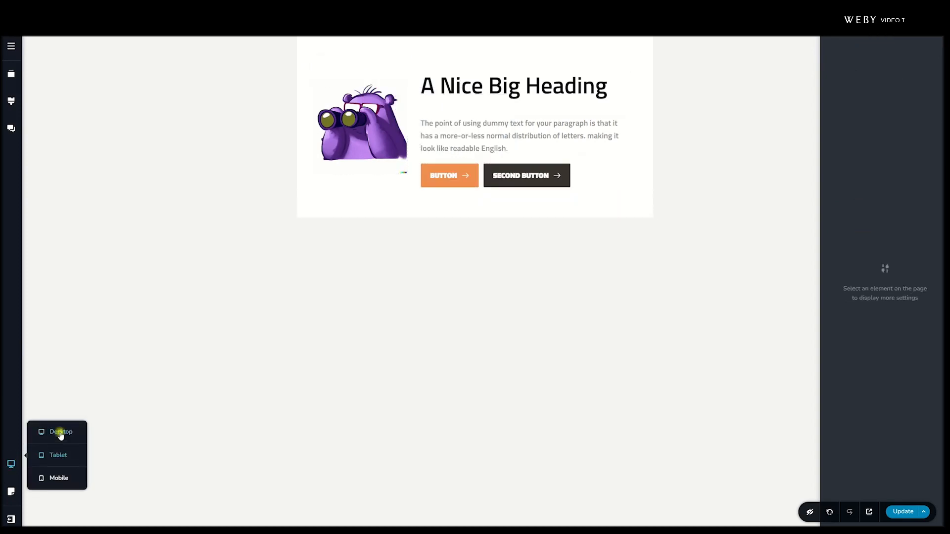
pyautogui.click(59, 431)
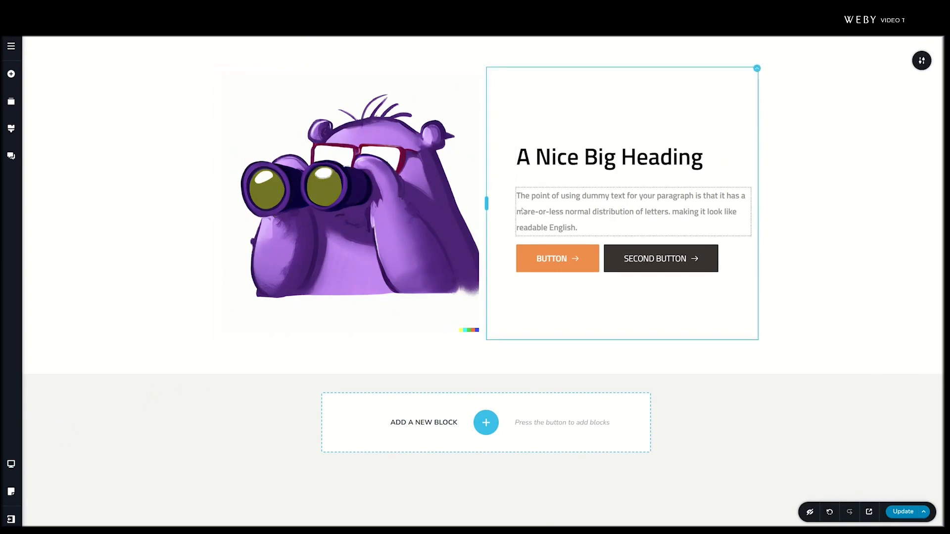
# - Switch the page editor to mobile view
pyautogui.click(11, 464)
pyautogui.click(59, 478)
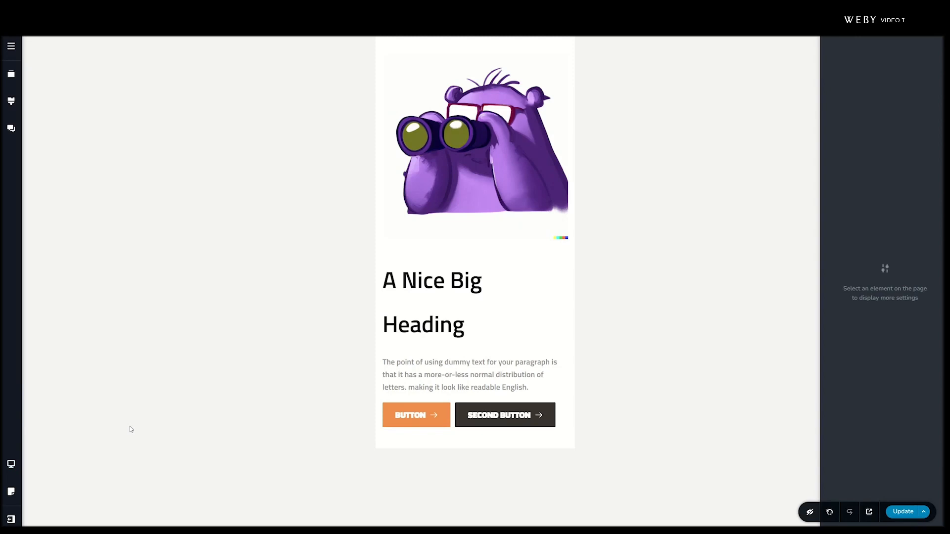
# - Try narrowing the image column in mobile view so the text column sits beside it, and undo the resizing
pyautogui.click(498, 197)
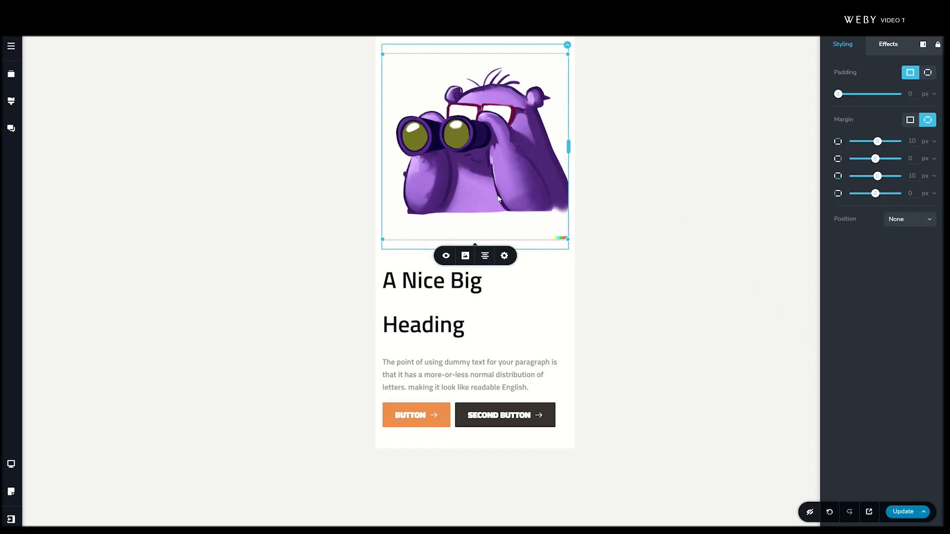
pyautogui.moveTo(558, 150); pyautogui.dragTo(462, 148)
pyautogui.moveTo(556, 239); pyautogui.dragTo(476, 240)
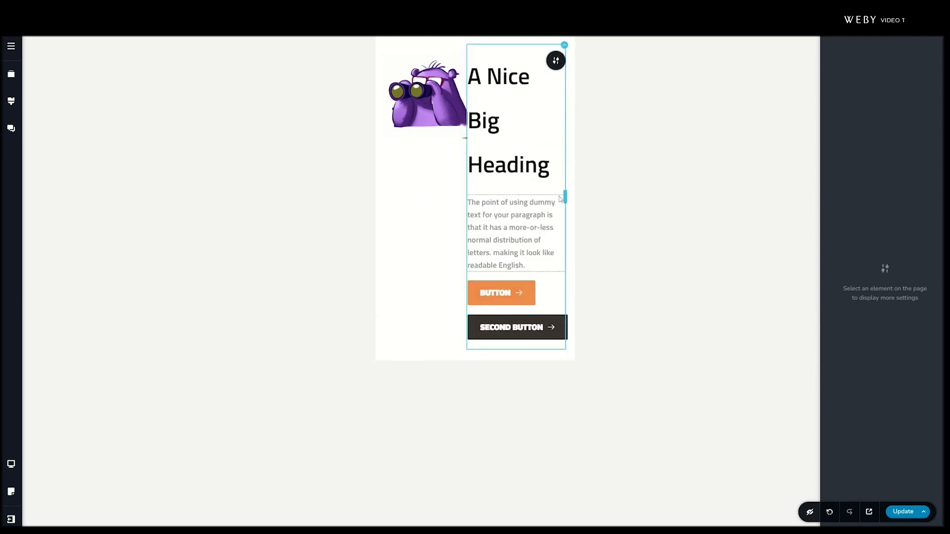
pyautogui.hotkey('ctrl', 'z')
pyautogui.hotkey('ctrl', 'z')
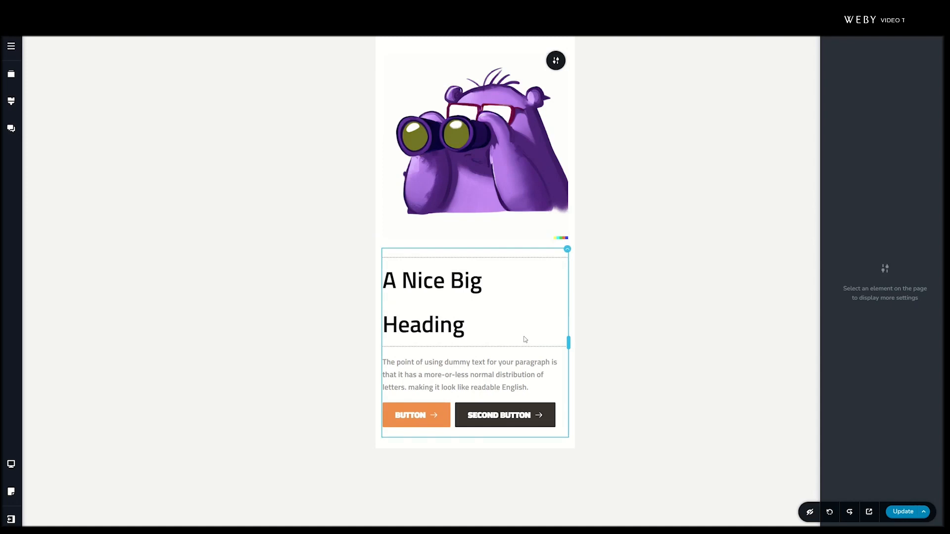
# - Reverse the column order in mobile view so the text sits above the image, and compare it with the tablet and desktop views
pyautogui.click(567, 251)
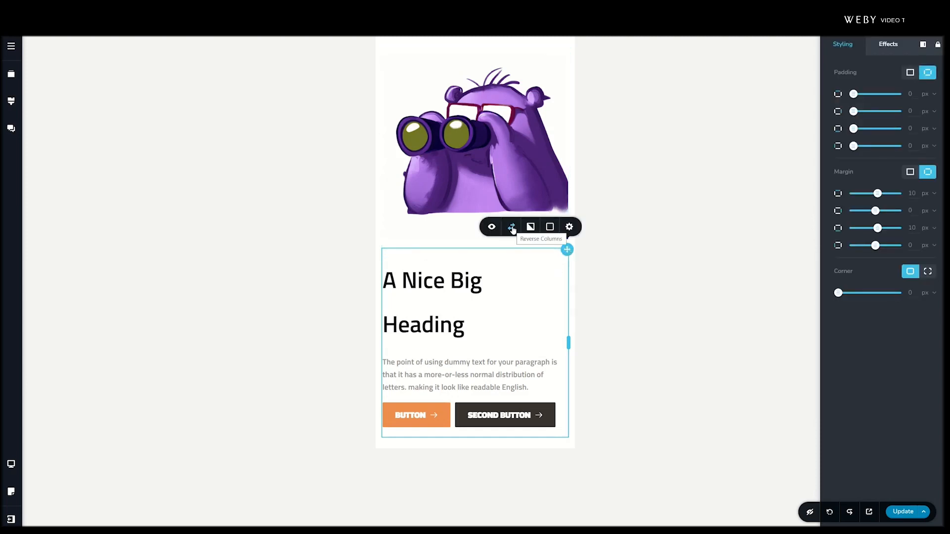
pyautogui.click(512, 229)
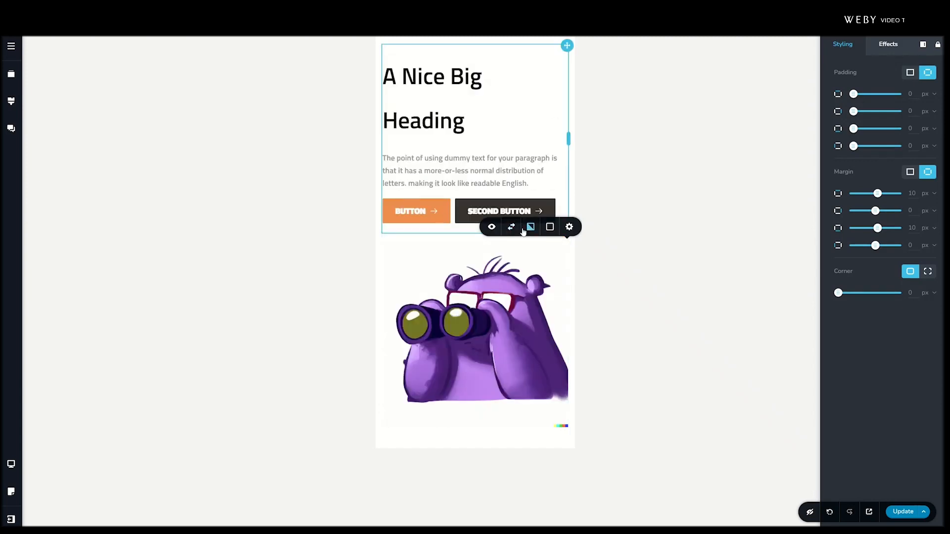
pyautogui.click(11, 463)
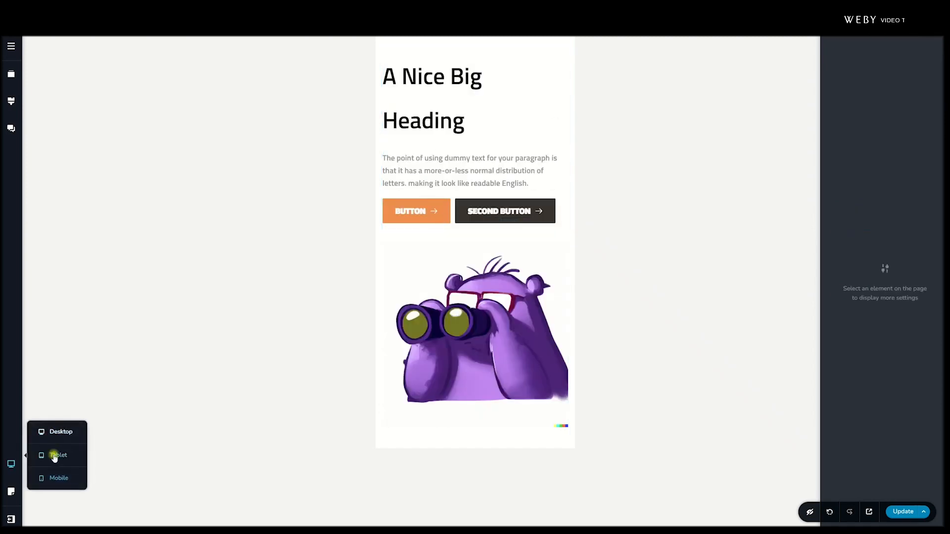
pyautogui.click(55, 456)
pyautogui.click(11, 463)
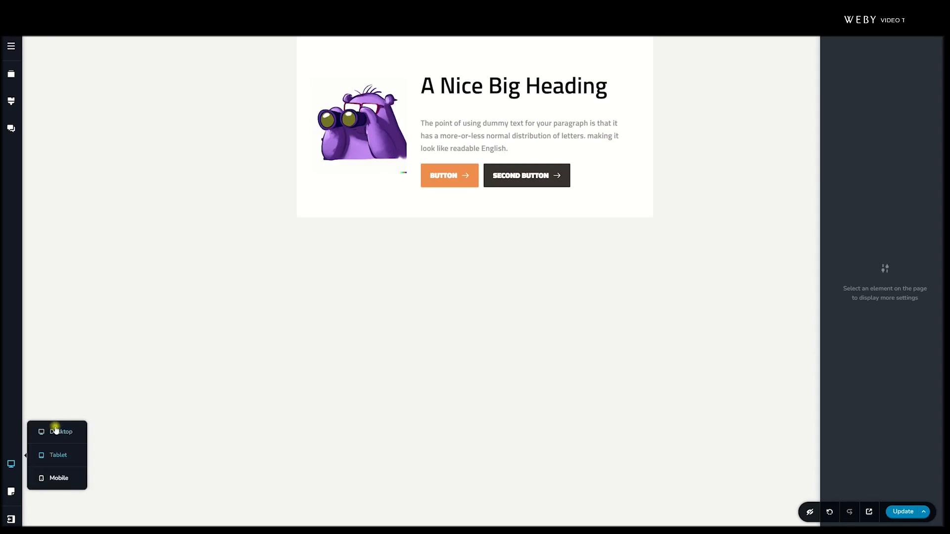
pyautogui.click(55, 430)
pyautogui.click(11, 464)
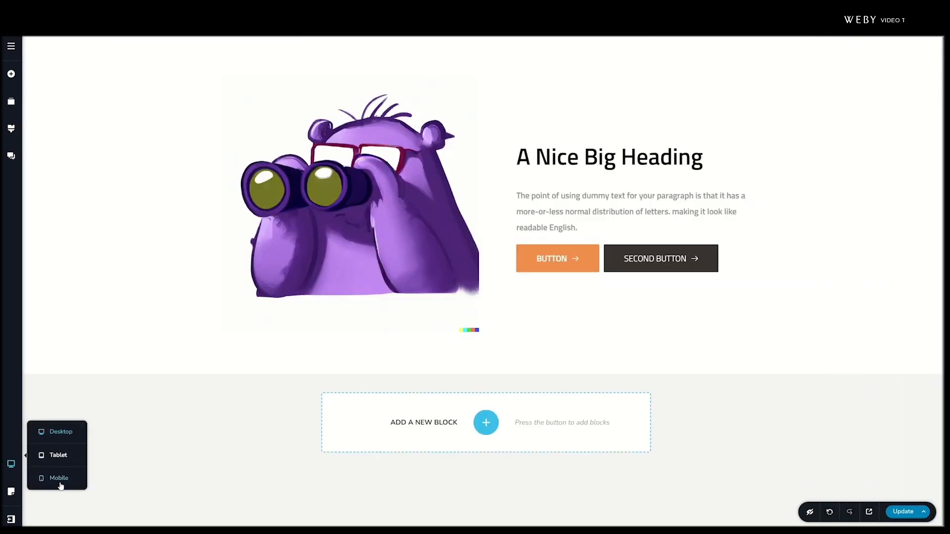
pyautogui.click(59, 478)
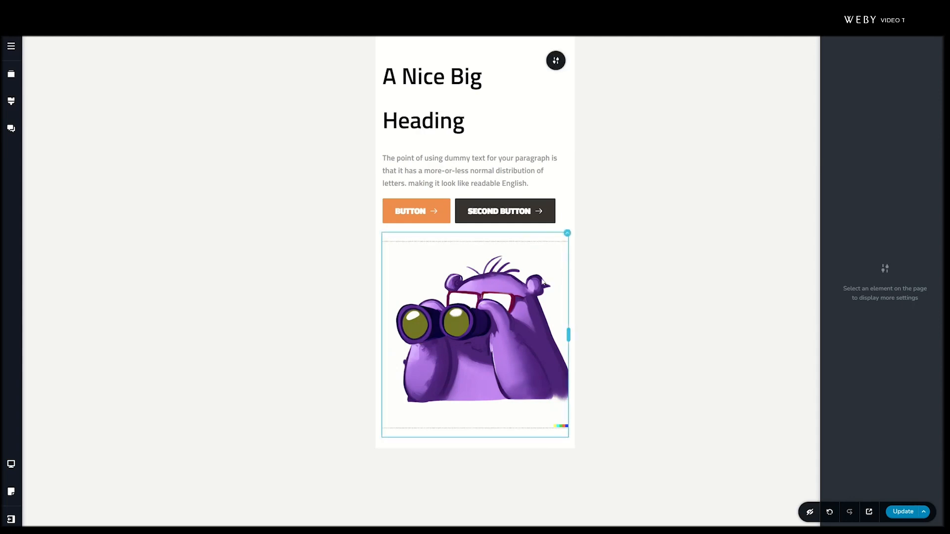
# - Hide the image column in mobile view
pyautogui.click(482, 319)
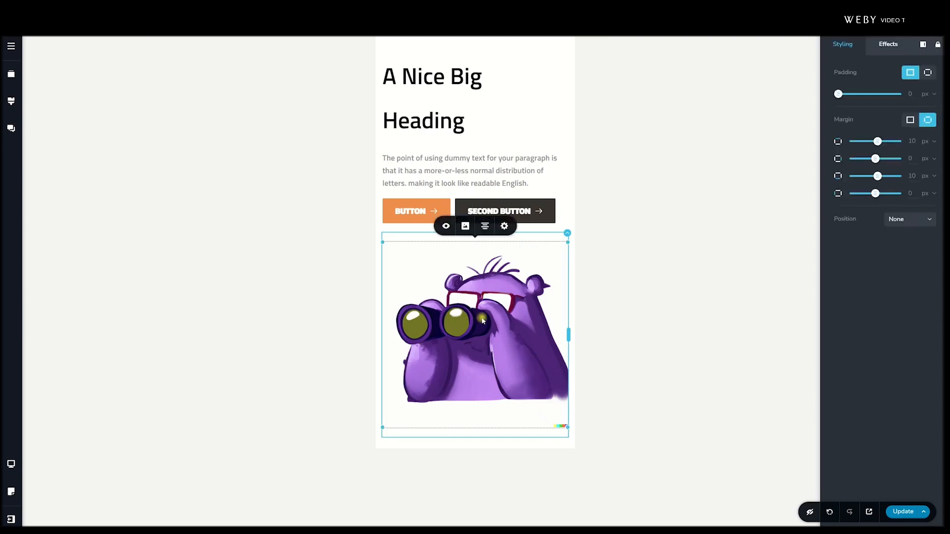
pyautogui.click(567, 234)
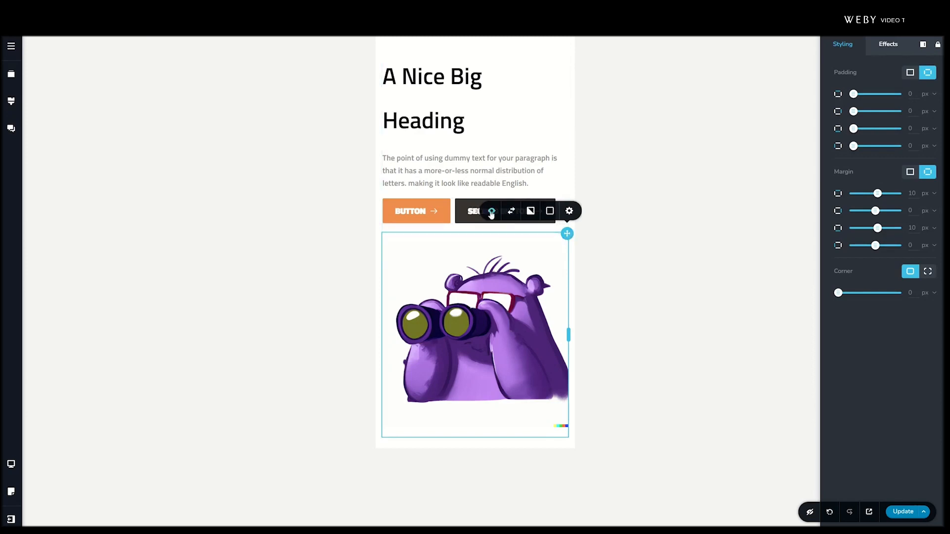
pyautogui.click(479, 296)
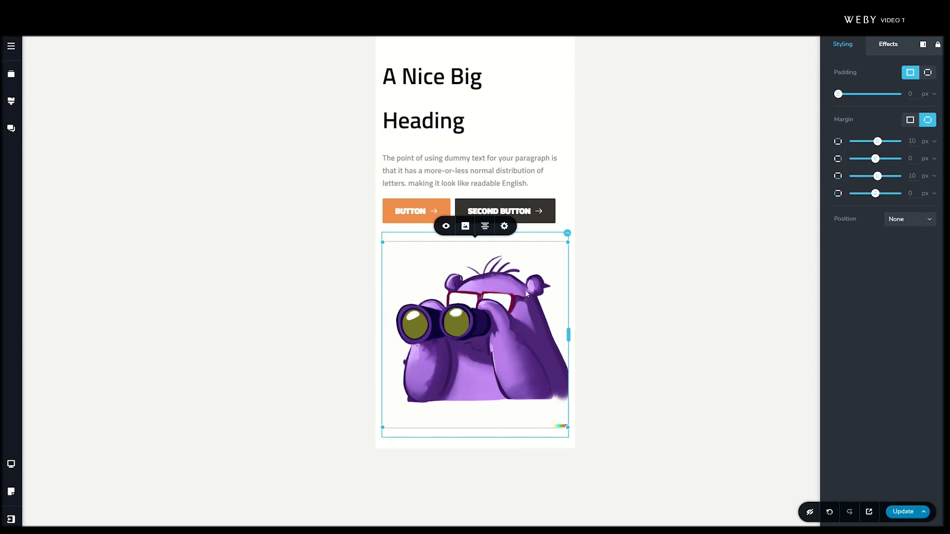
pyautogui.click(568, 233)
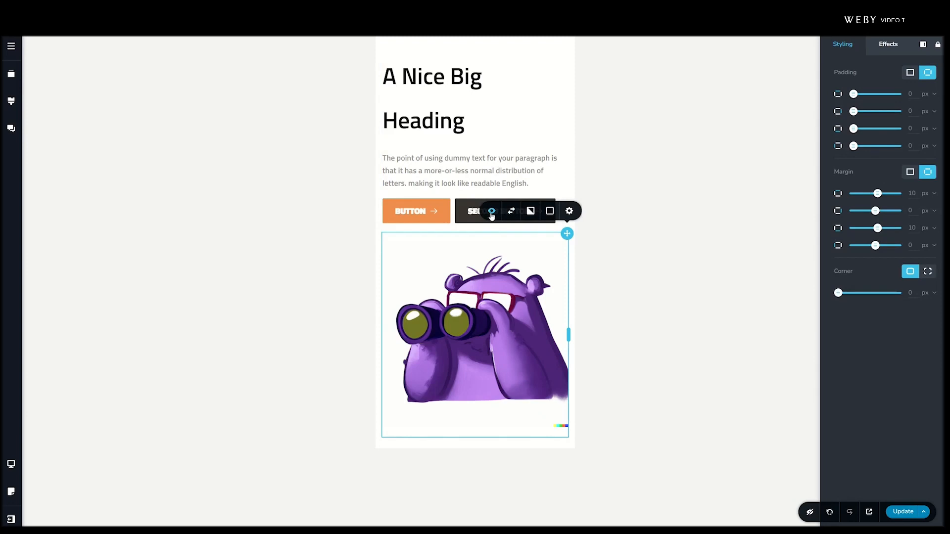
pyautogui.click(491, 213)
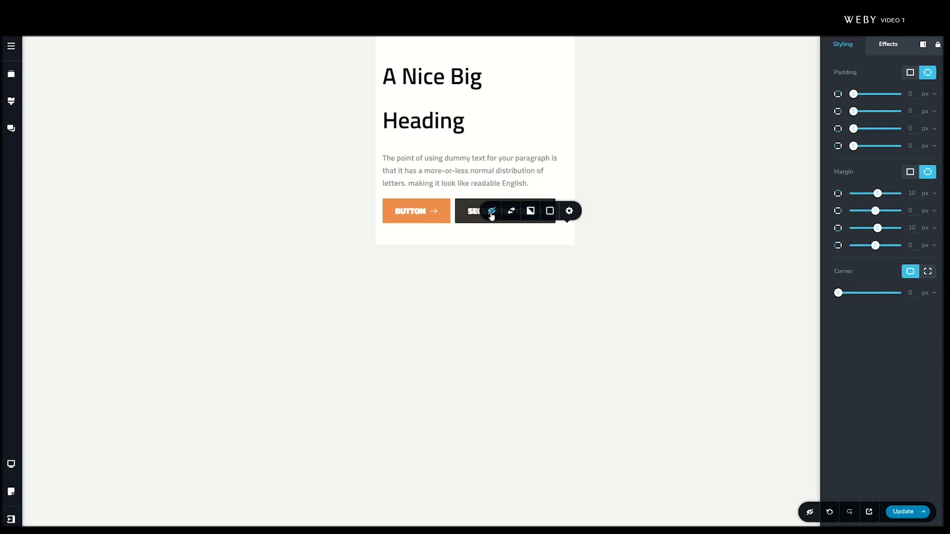
# - Check the image column in the tablet and desktop views, and return to mobile view
pyautogui.click(11, 463)
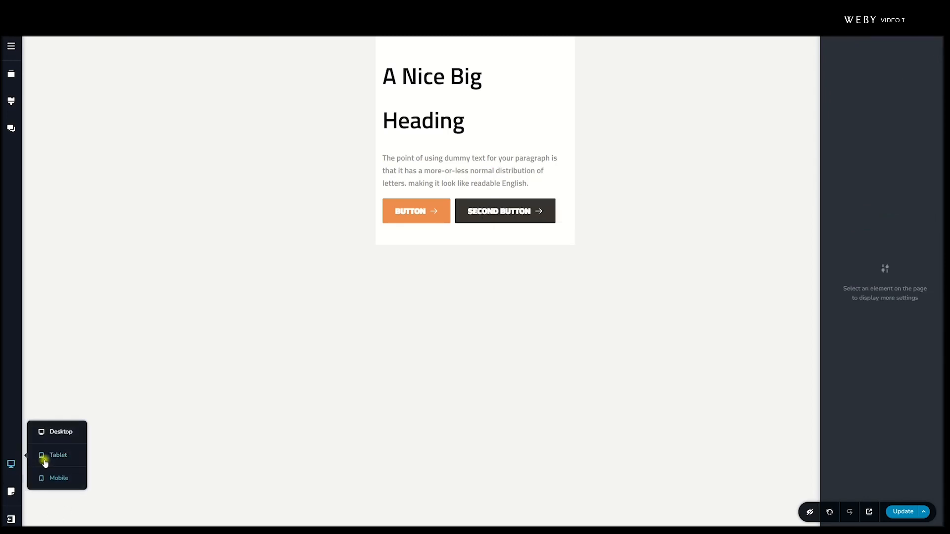
pyautogui.click(47, 457)
pyautogui.click(11, 463)
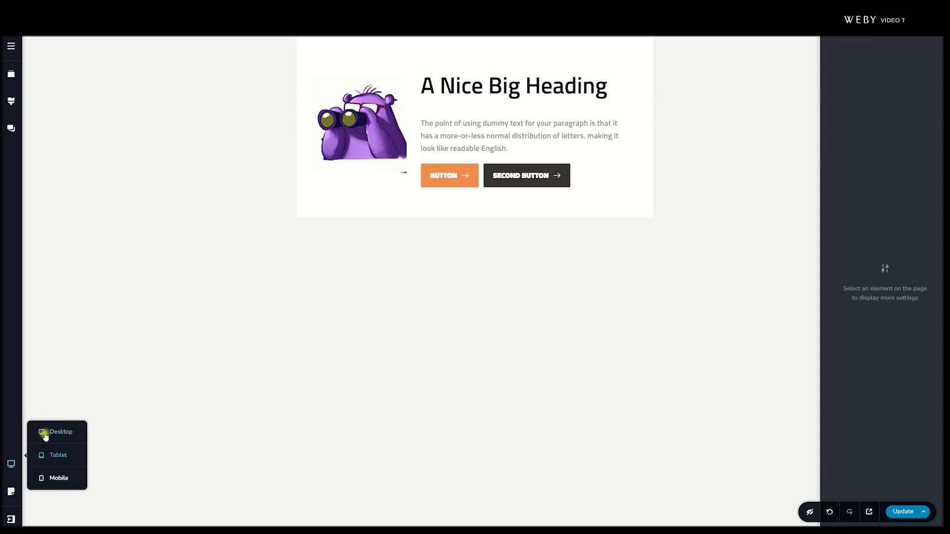
pyautogui.click(45, 433)
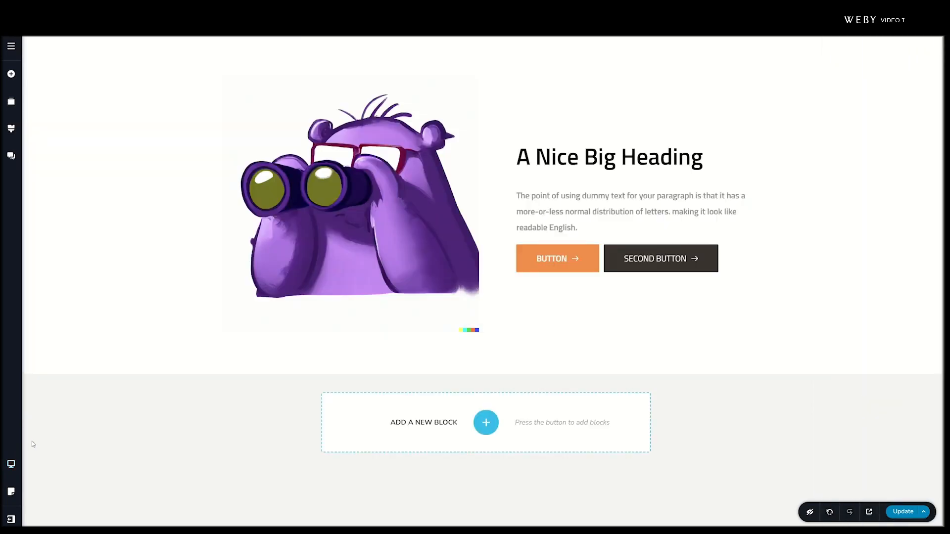
pyautogui.click(11, 464)
pyautogui.click(47, 477)
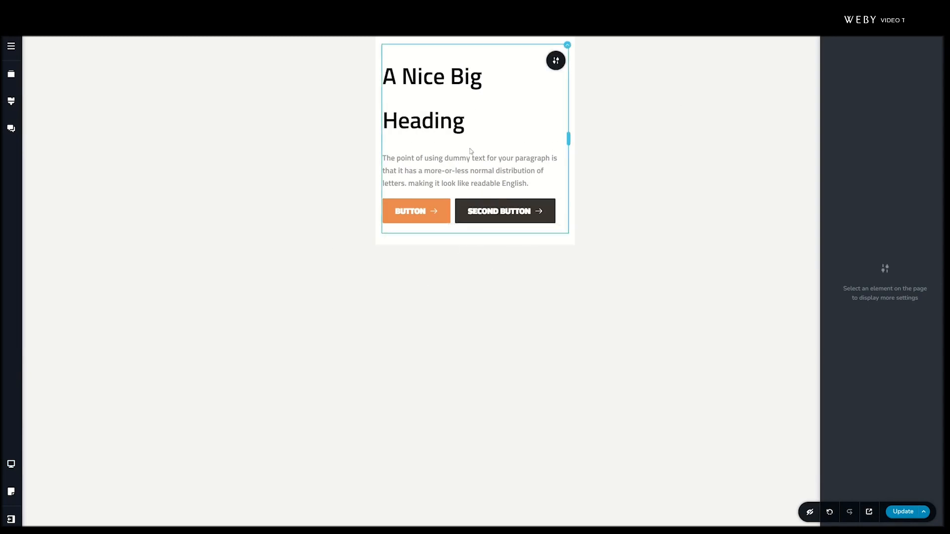
# - Display hidden elements in the editor and unhide the image column in mobile view
pyautogui.click(810, 513)
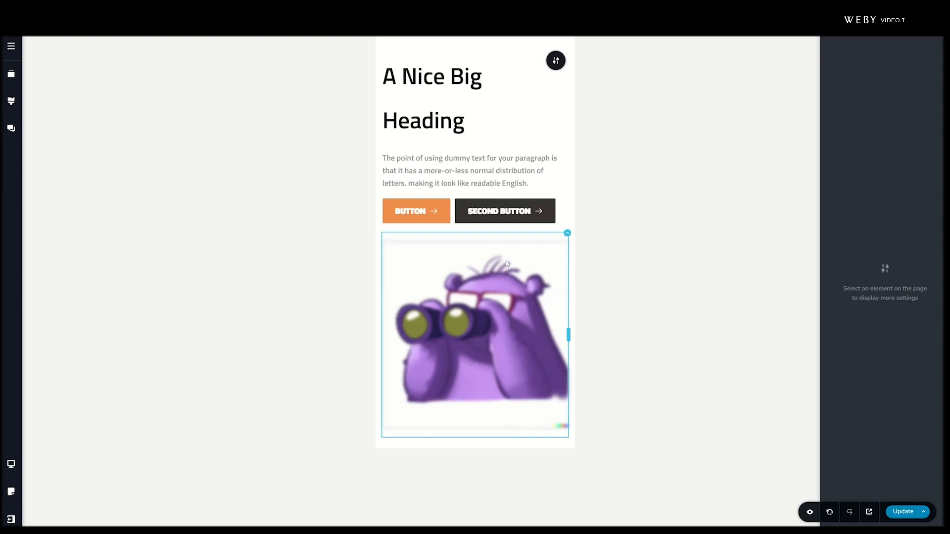
pyautogui.click(557, 245)
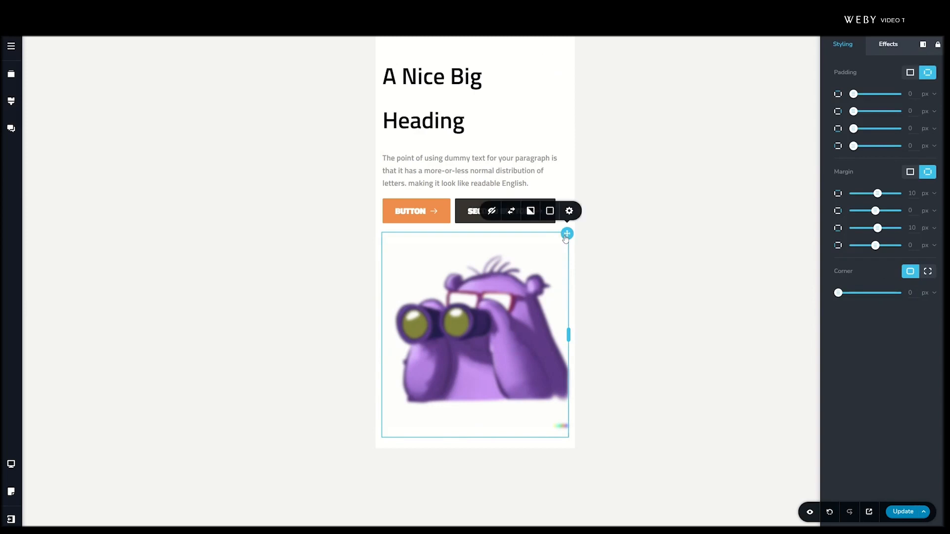
pyautogui.click(492, 212)
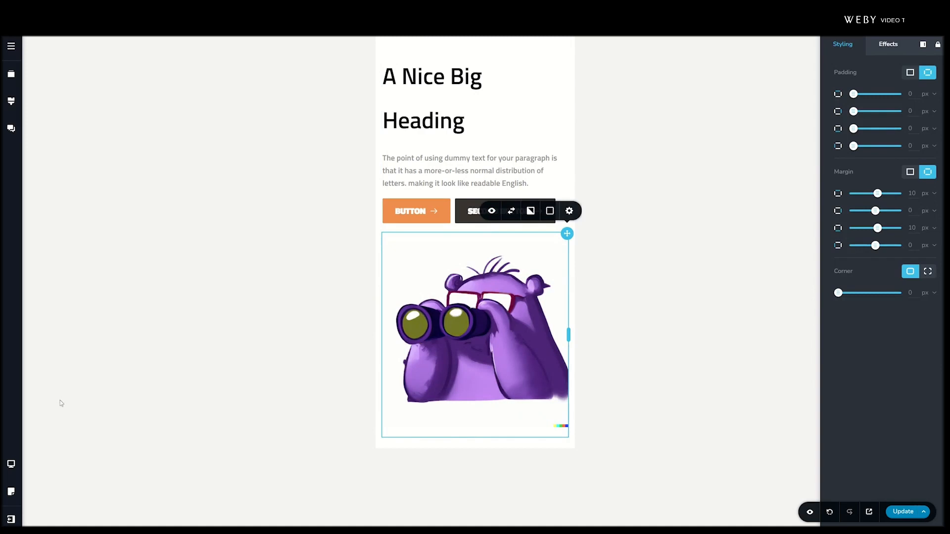
# - In desktop view, turn off Show on Desktop for the whole block in its advanced styling settings
pyautogui.click(11, 464)
pyautogui.click(56, 434)
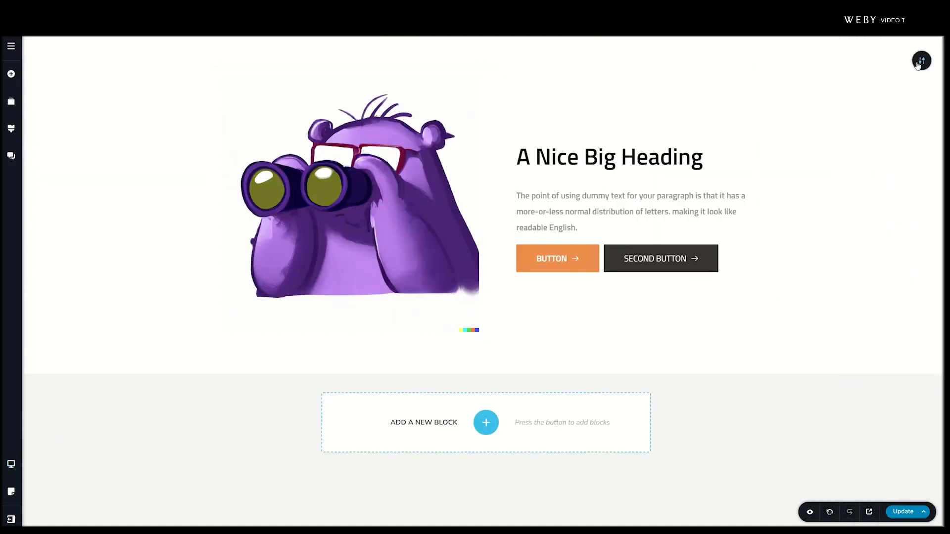
pyautogui.moveTo(918, 65)
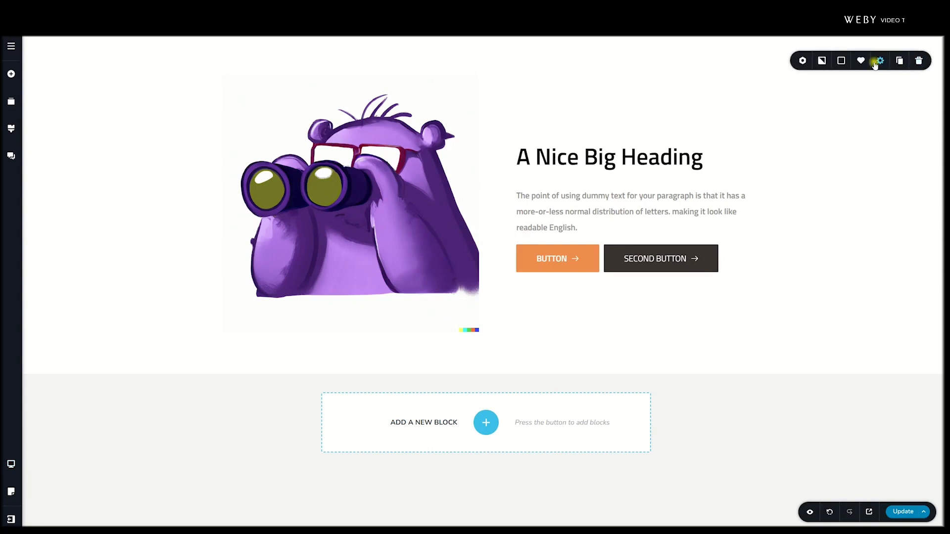
pyautogui.click(876, 62)
pyautogui.click(856, 153)
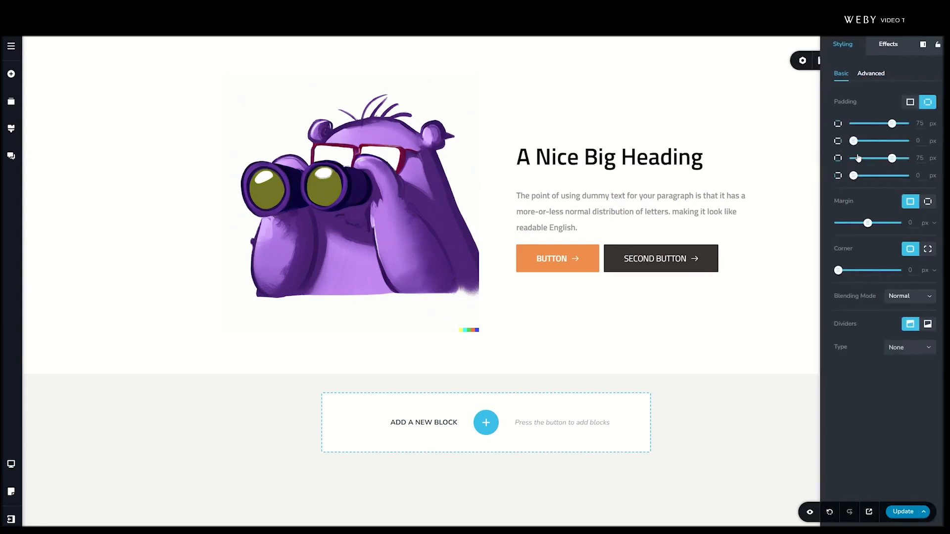
pyautogui.click(874, 73)
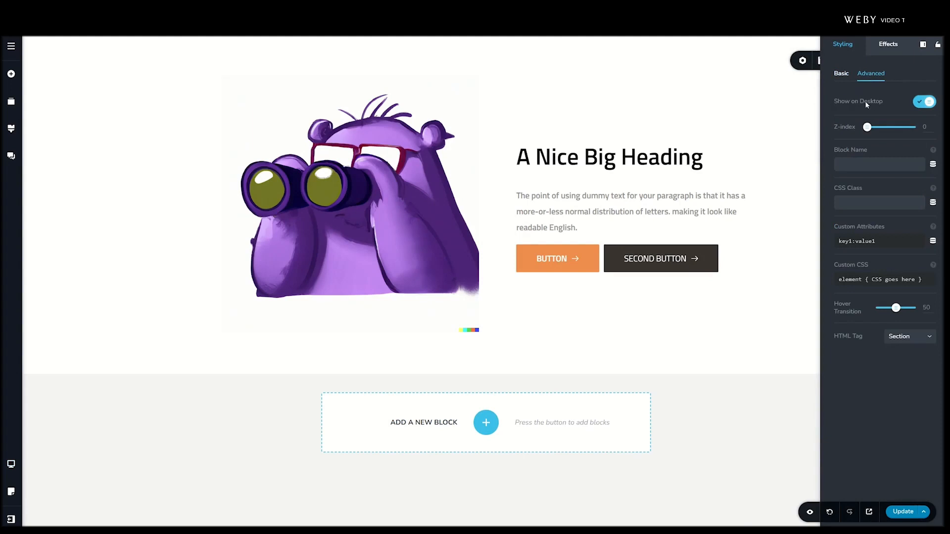
pyautogui.click(925, 102)
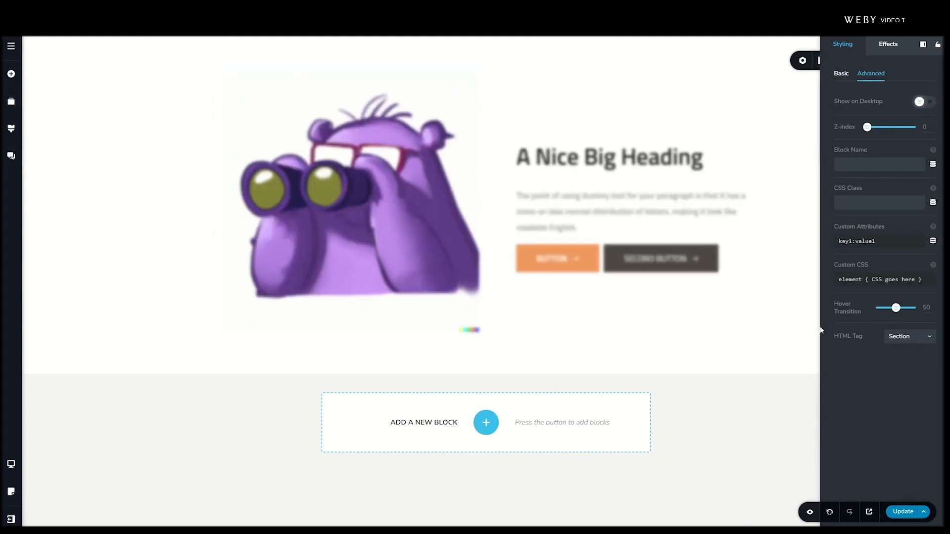
# - Check the block's visibility in tablet and mobile views, and return to the desktop view
pyautogui.click(11, 464)
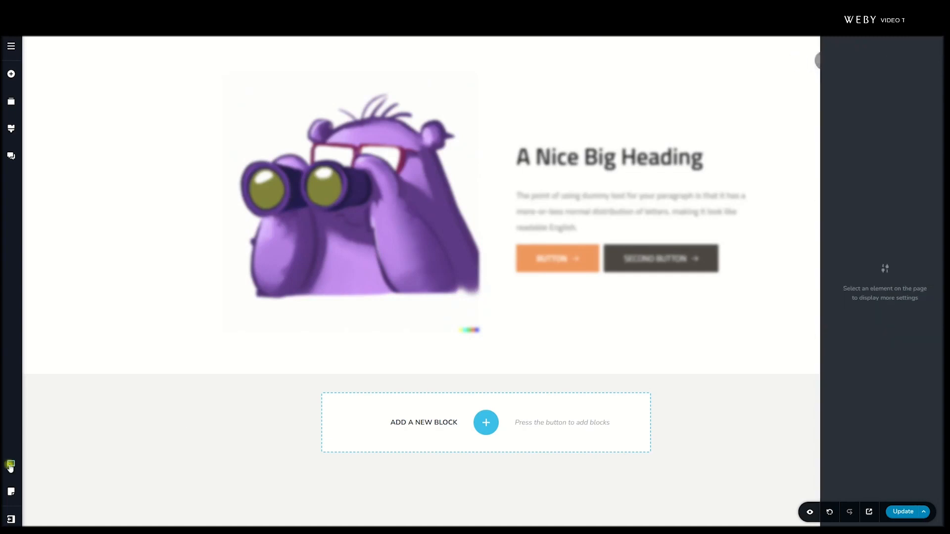
pyautogui.click(81, 442)
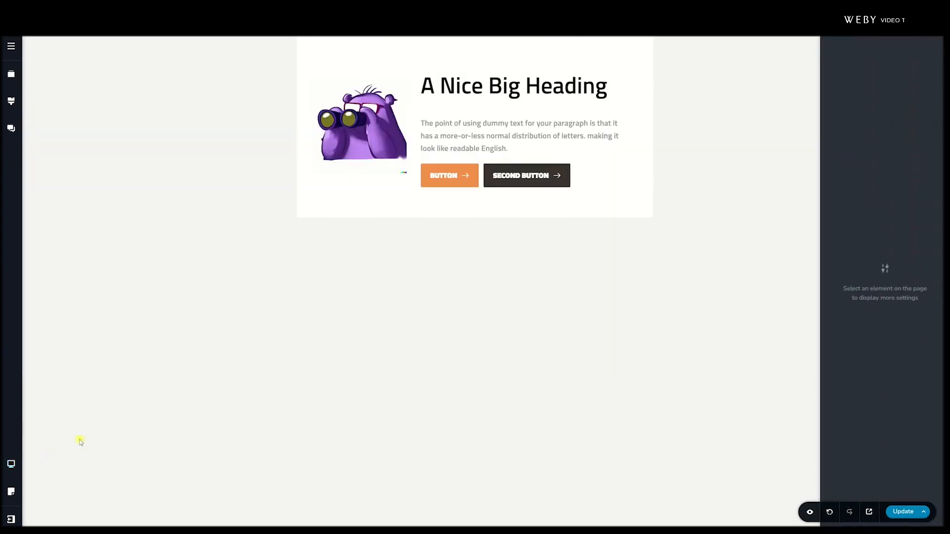
pyautogui.click(10, 463)
pyautogui.click(49, 476)
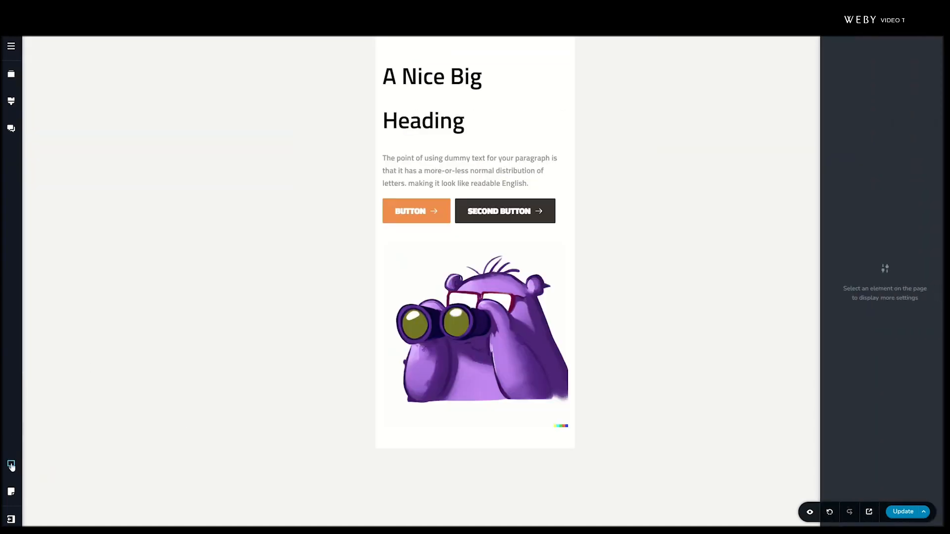
pyautogui.click(11, 464)
pyautogui.click(59, 432)
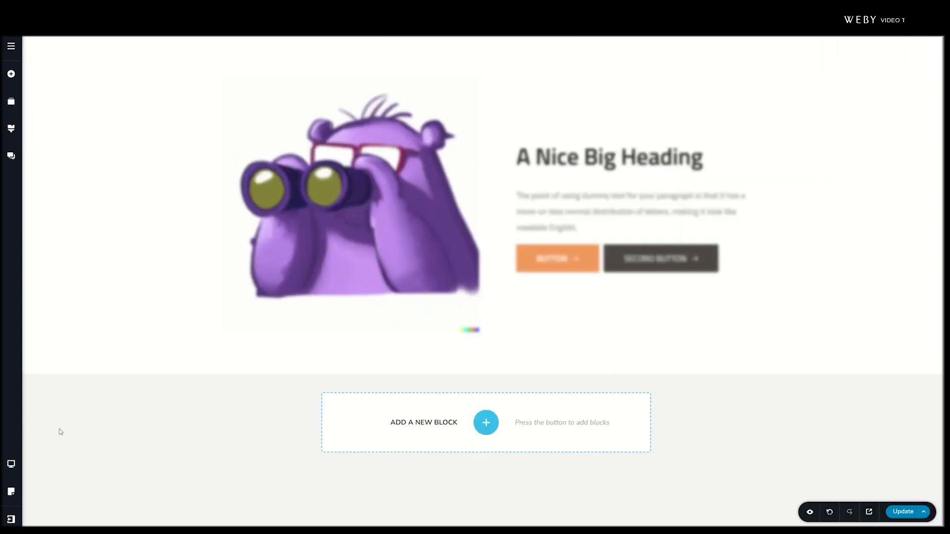